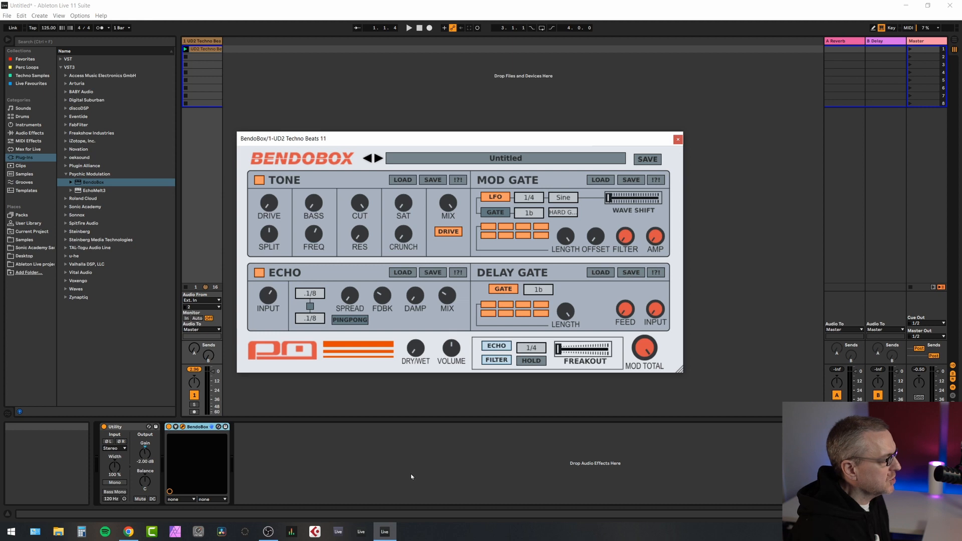
# Play the techno beat loop for a moment, stop it, and switch off BendoBox's Echo section
pyautogui.press('space')
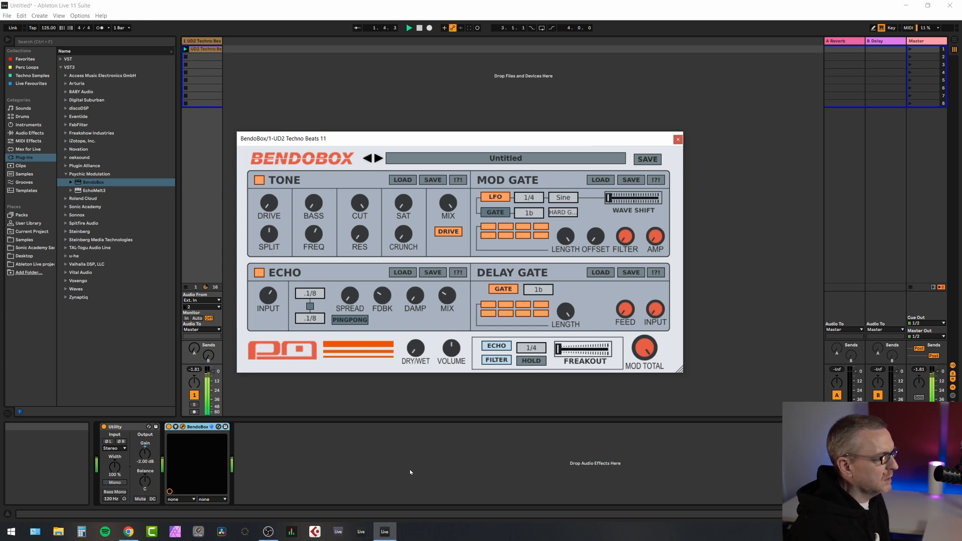
pyautogui.press('space')
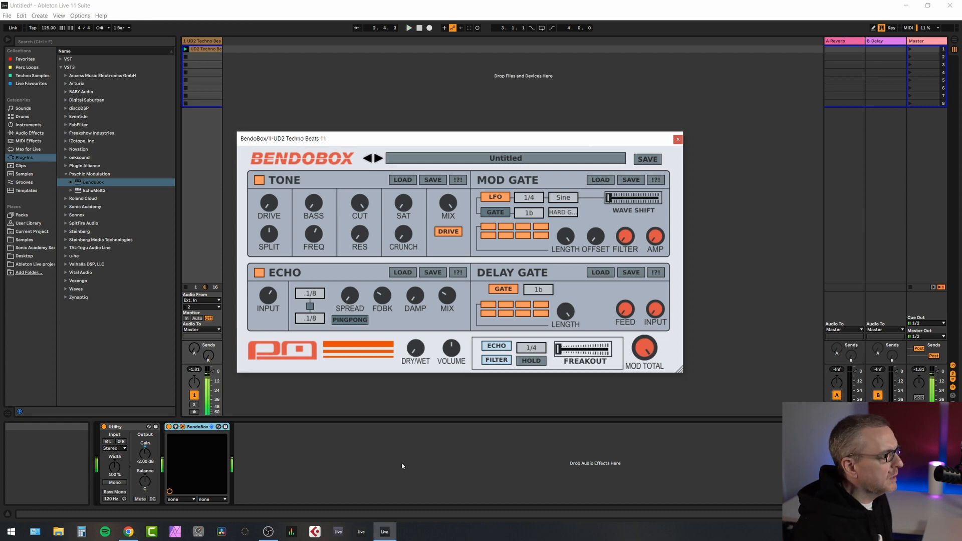
pyautogui.click(262, 273)
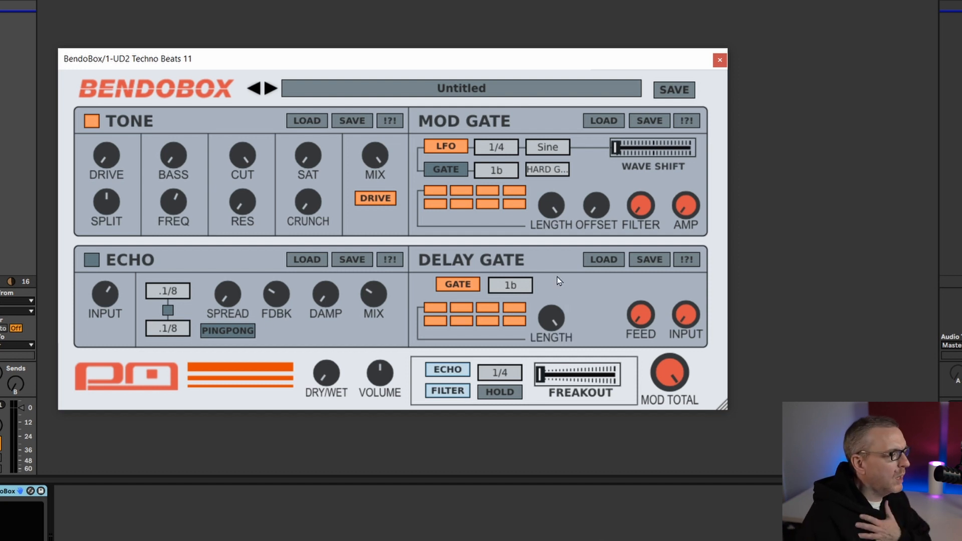
# Look over BendoBox's factory preset categories without loading a preset
pyautogui.click(454, 90)
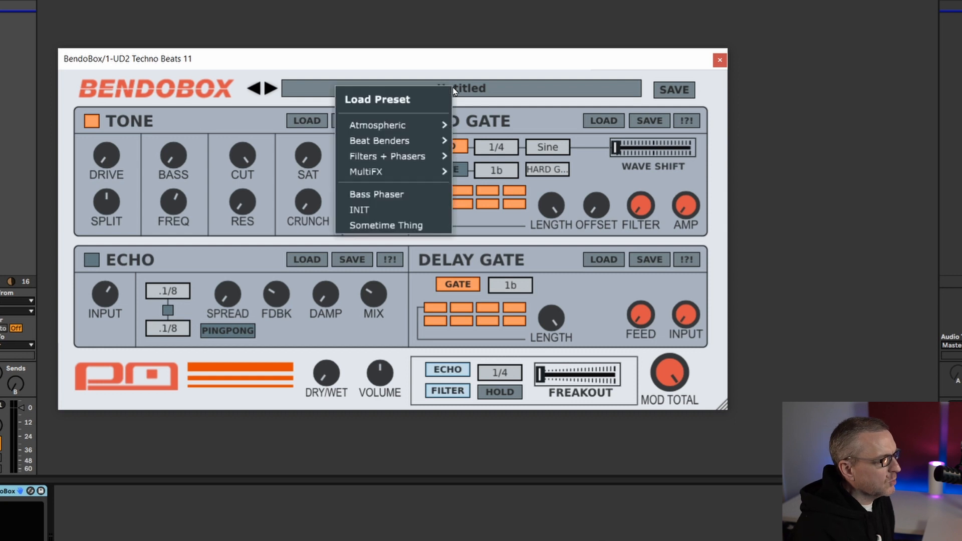
pyautogui.click(440, 66)
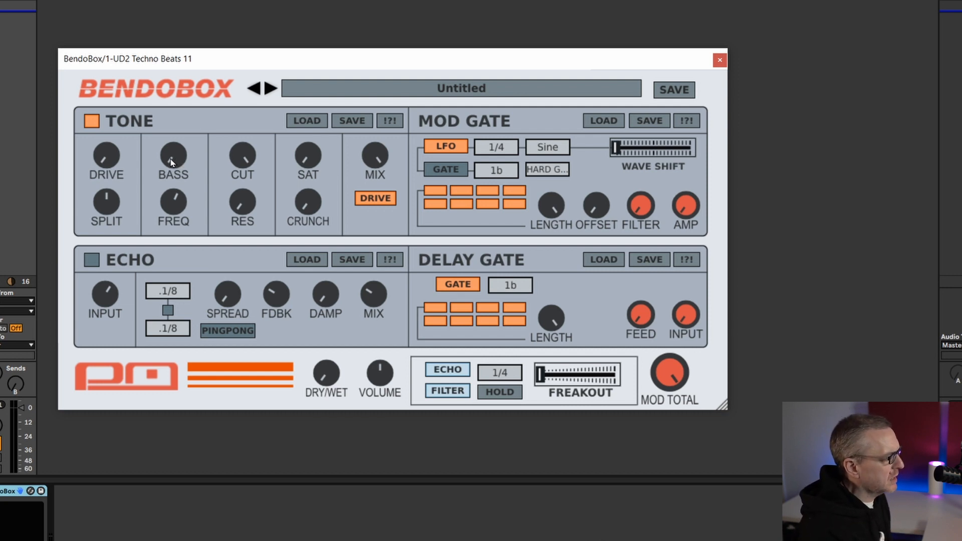
# Boost the Tone section's bass to about halfway while sweeping its boost frequency up and back down
pyautogui.moveTo(176, 163); pyautogui.dragTo(167, 98)
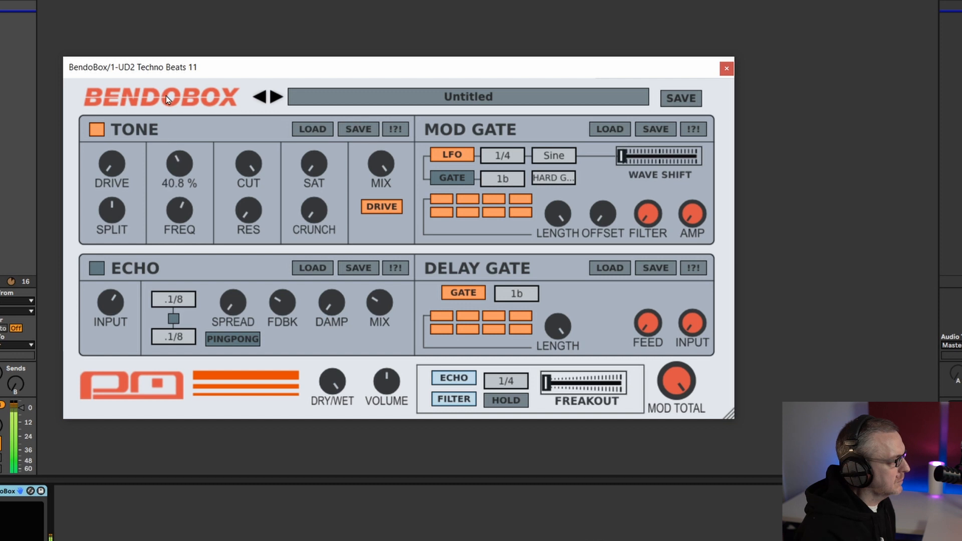
pyautogui.moveTo(179, 202); pyautogui.dragTo(174, 160)
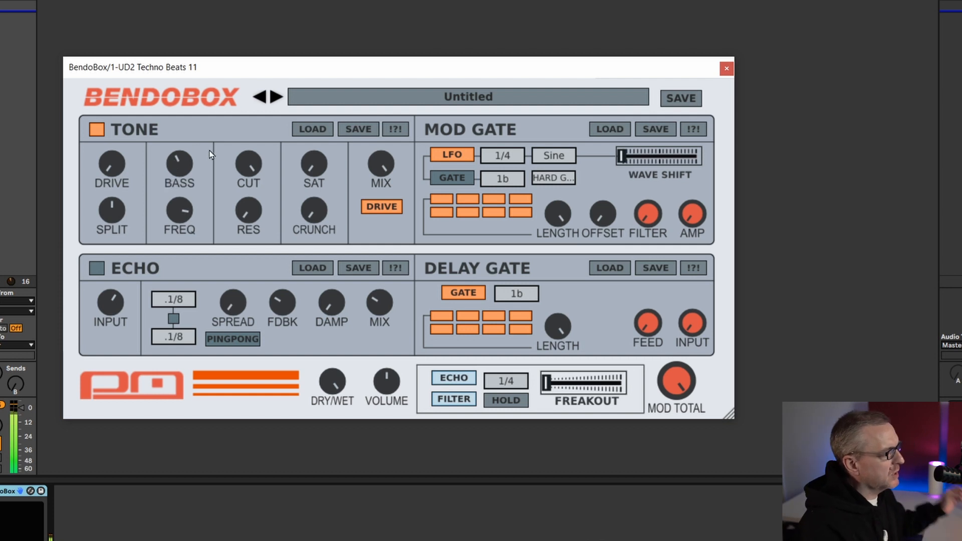
pyautogui.moveTo(189, 166); pyautogui.dragTo(189, 157)
pyautogui.moveTo(183, 212); pyautogui.dragTo(179, 258)
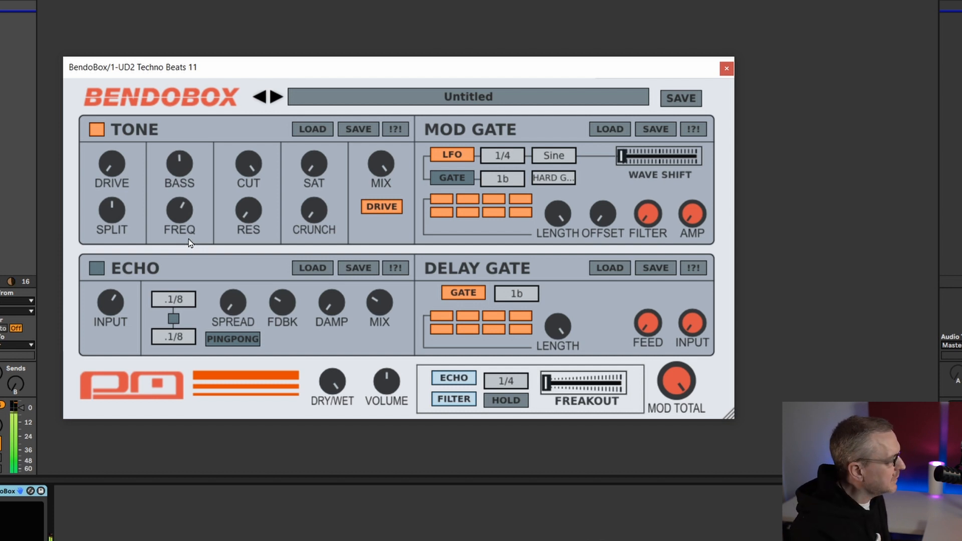
# Raise the Tone section's drive to 8.8 dB and lower its split to 101 Hz, varying both to hear the effect
pyautogui.moveTo(112, 165); pyautogui.dragTo(119, 186)
pyautogui.moveTo(112, 210)
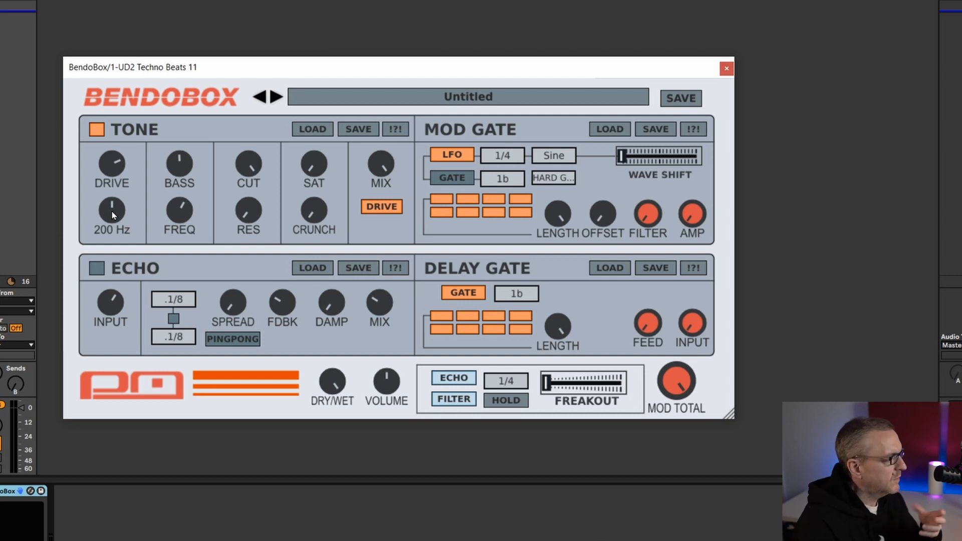
pyautogui.moveTo(111, 222); pyautogui.dragTo(112, 234)
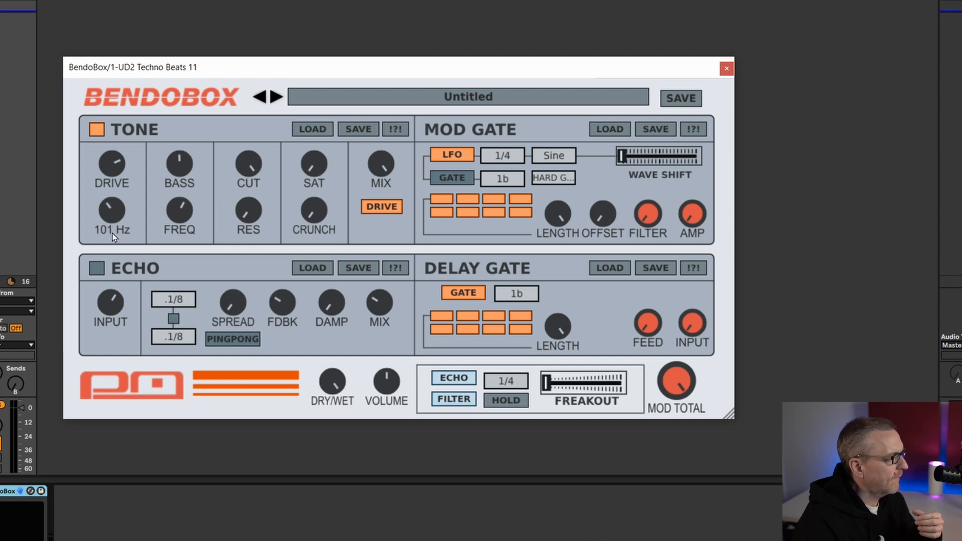
pyautogui.moveTo(116, 171)
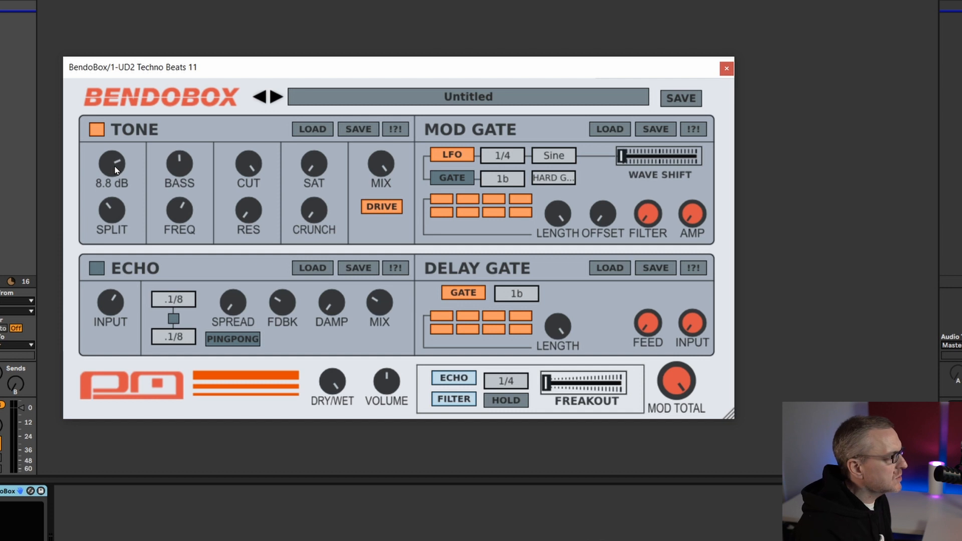
pyautogui.moveTo(115, 170); pyautogui.dragTo(111, 131)
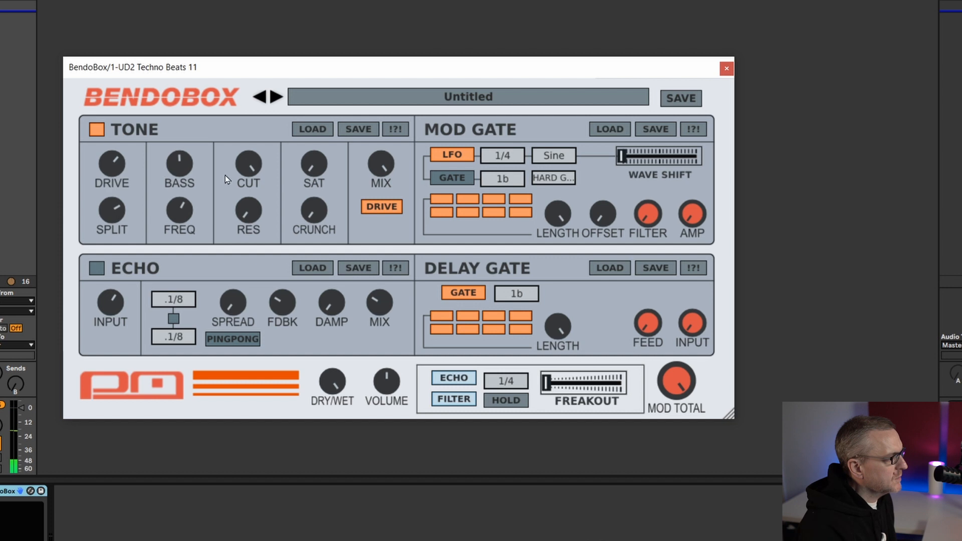
# Bring the Tone section's drive, split, bass and boost frequency down to their minimum
pyautogui.moveTo(112, 211); pyautogui.dragTo(81, 394)
pyautogui.moveTo(178, 164); pyautogui.dragTo(170, 294)
pyautogui.moveTo(181, 226); pyautogui.dragTo(162, 390)
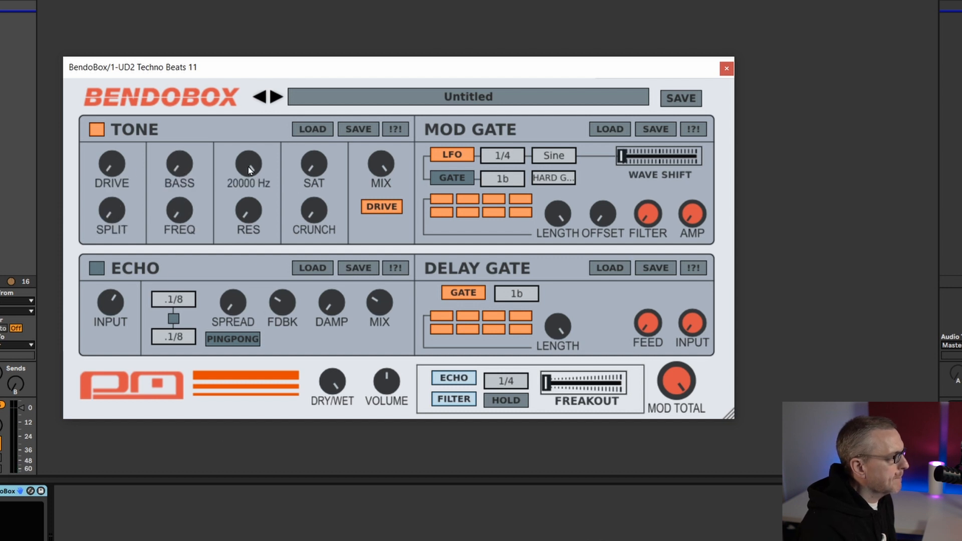
# Lower the Tone filter's cutoff to 1078 Hz and raise its resonance
pyautogui.moveTo(253, 168); pyautogui.dragTo(239, 259)
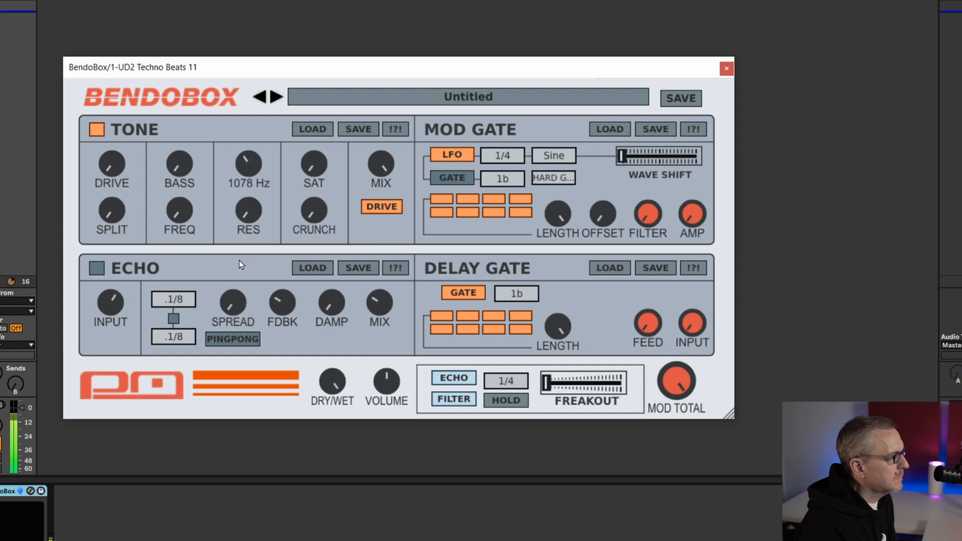
pyautogui.moveTo(248, 211); pyautogui.dragTo(248, 148)
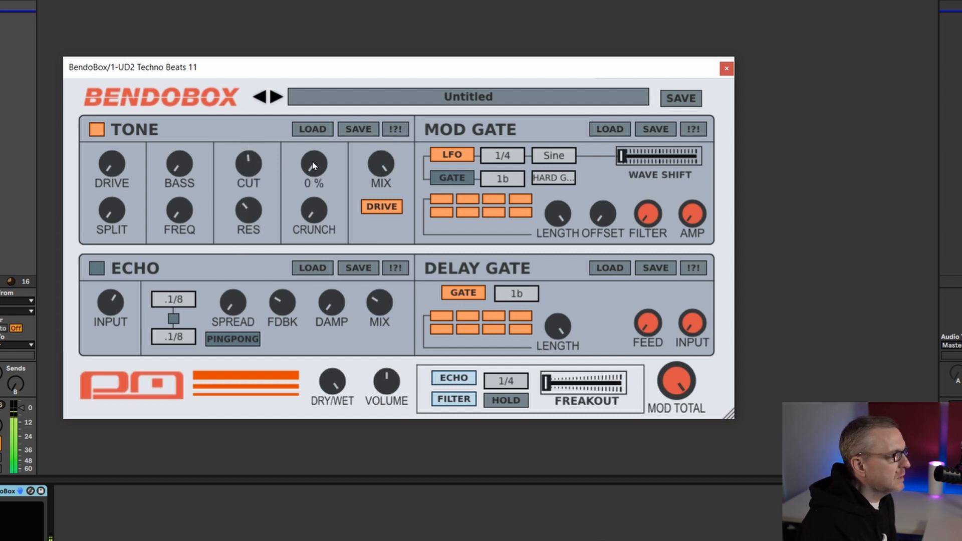
# Add drive, saturation and crunch to the Tone section, and compare the sound with its Drive stage switched off and on
pyautogui.moveTo(107, 166); pyautogui.dragTo(115, 97)
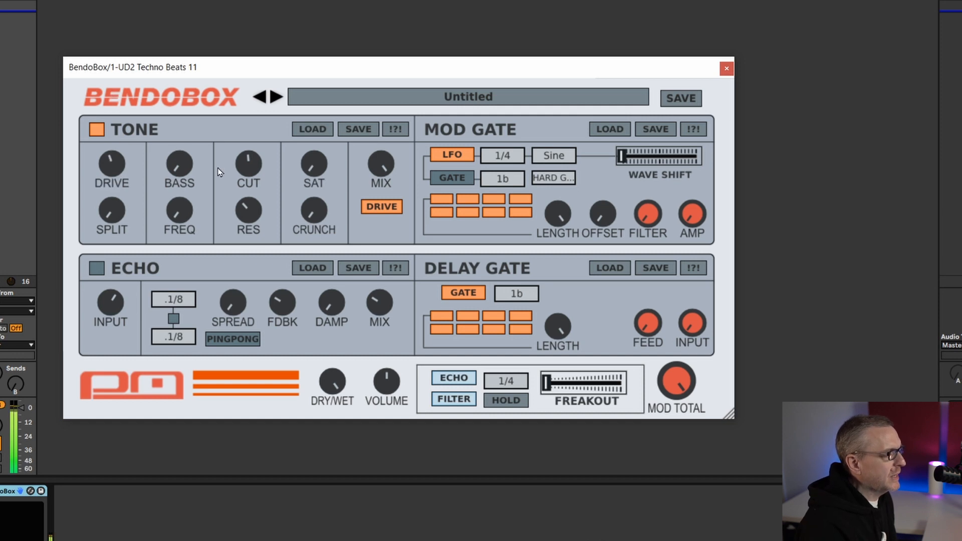
pyautogui.moveTo(315, 172); pyautogui.dragTo(306, 55)
pyautogui.moveTo(314, 213); pyautogui.dragTo(307, 136)
pyautogui.moveTo(369, 171); pyautogui.dragTo(351, 151)
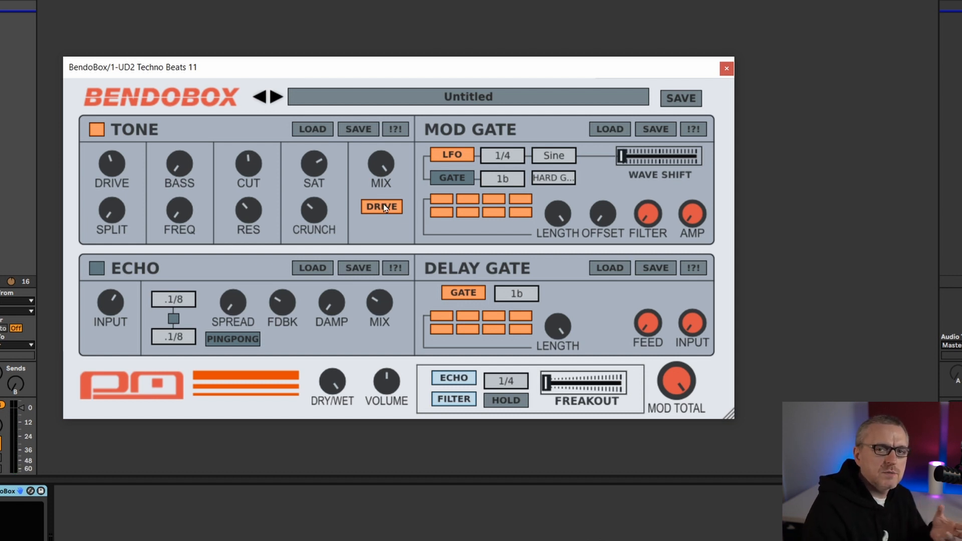
pyautogui.click(385, 208)
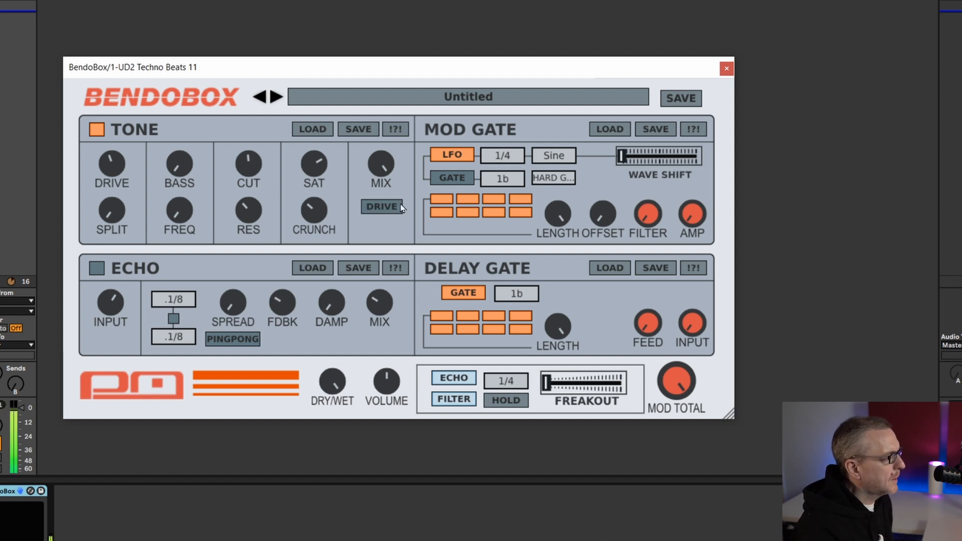
pyautogui.click(382, 208)
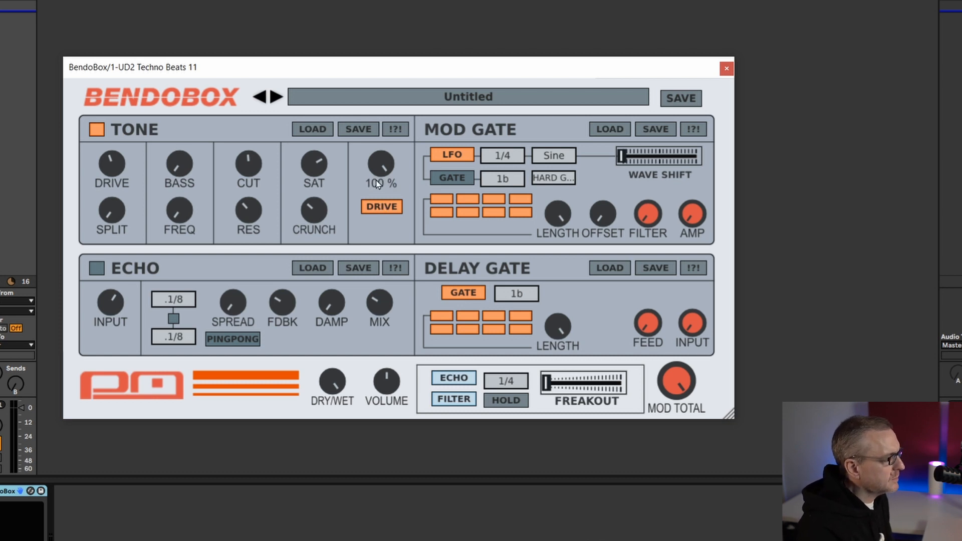
# Audition the Tone sub-presets Bass Line Enhancer, Crunchy and Dirty Hi + Clean Lo, finishing with Isolated Low Band loaded
pyautogui.click(310, 132)
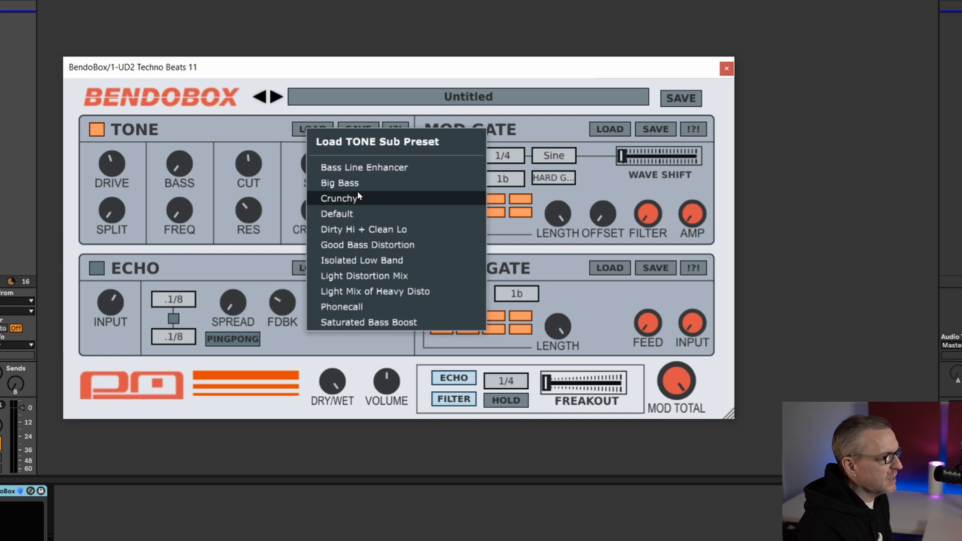
pyautogui.click(358, 170)
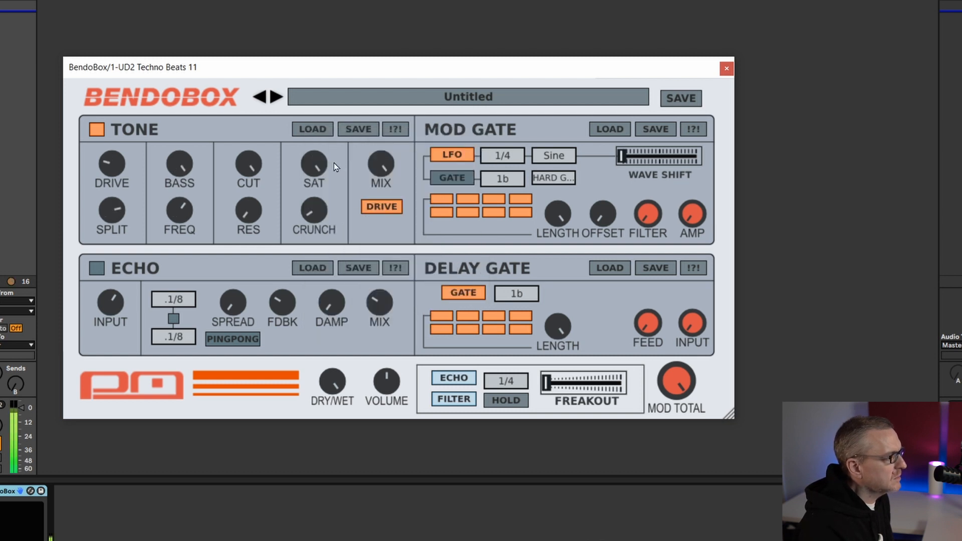
pyautogui.click(312, 130)
pyautogui.click(358, 200)
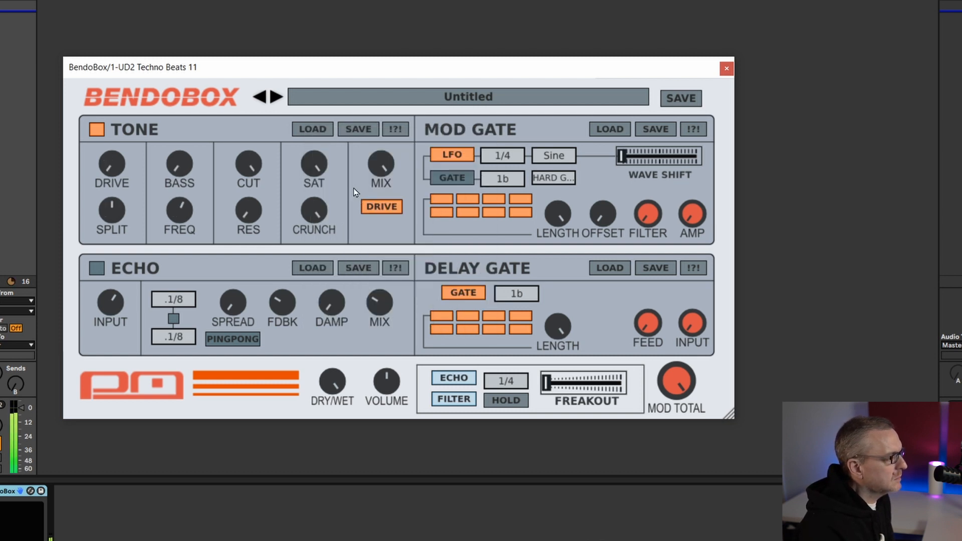
pyautogui.click(311, 129)
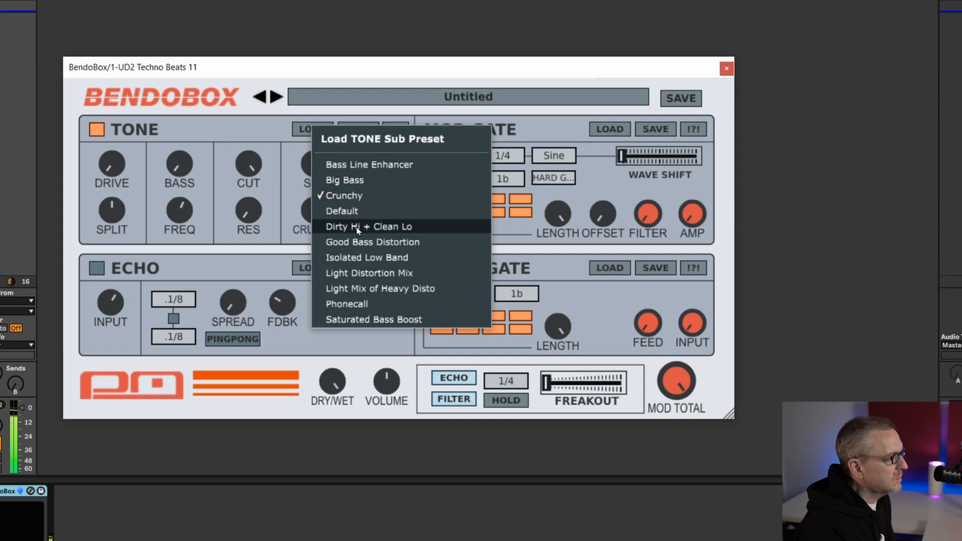
pyautogui.click(360, 226)
pyautogui.click(312, 129)
pyautogui.click(363, 257)
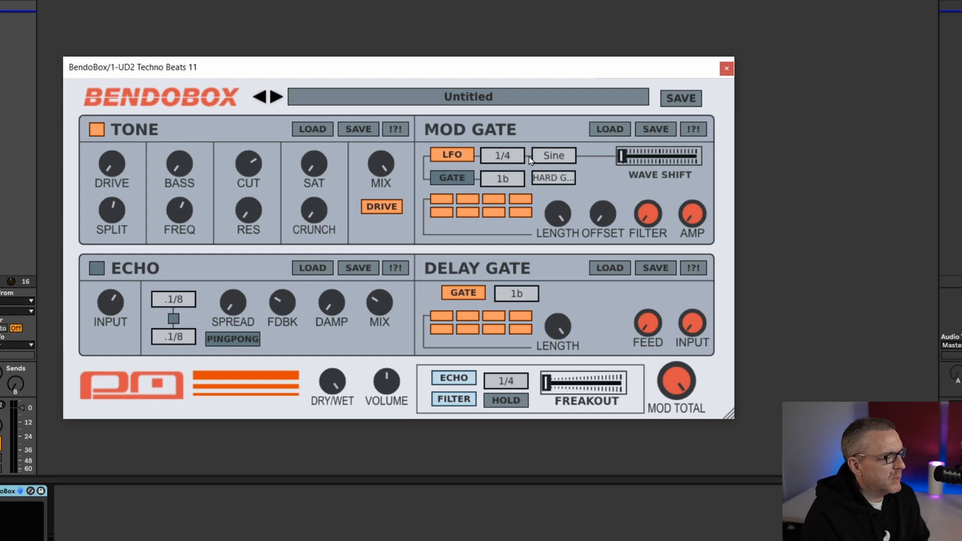
# Raise the Mod Gate's Filter and Amp modulation amounts to roughly a quarter of their range
pyautogui.click(446, 200)
pyautogui.moveTo(467, 200)
pyautogui.mouseDown()
pyautogui.moveTo(521, 201)
pyautogui.moveTo(451, 216)
pyautogui.moveTo(444, 200)
pyautogui.moveTo(526, 201)
pyautogui.moveTo(457, 215)
pyautogui.mouseUp()
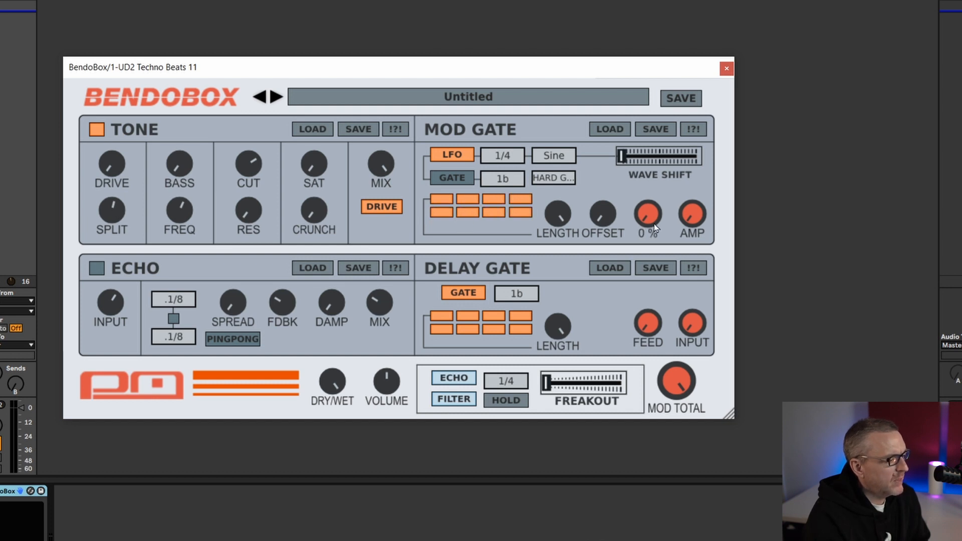
pyautogui.moveTo(650, 216); pyautogui.dragTo(643, 157)
pyautogui.moveTo(692, 214); pyautogui.dragTo(703, 194)
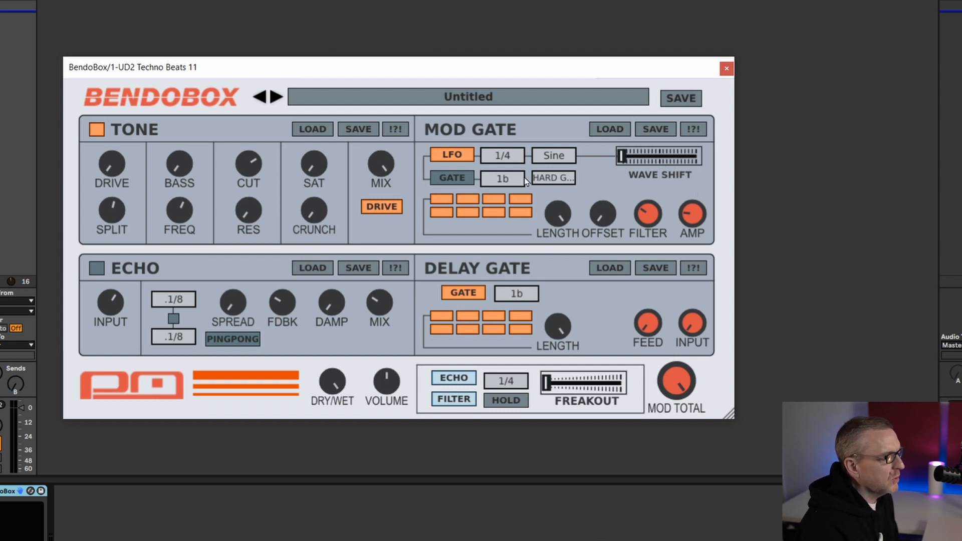
# Examine the rate and waveform choices of the Mod Gate's LFO, leaving them at 1/4 and Sine
pyautogui.click(504, 158)
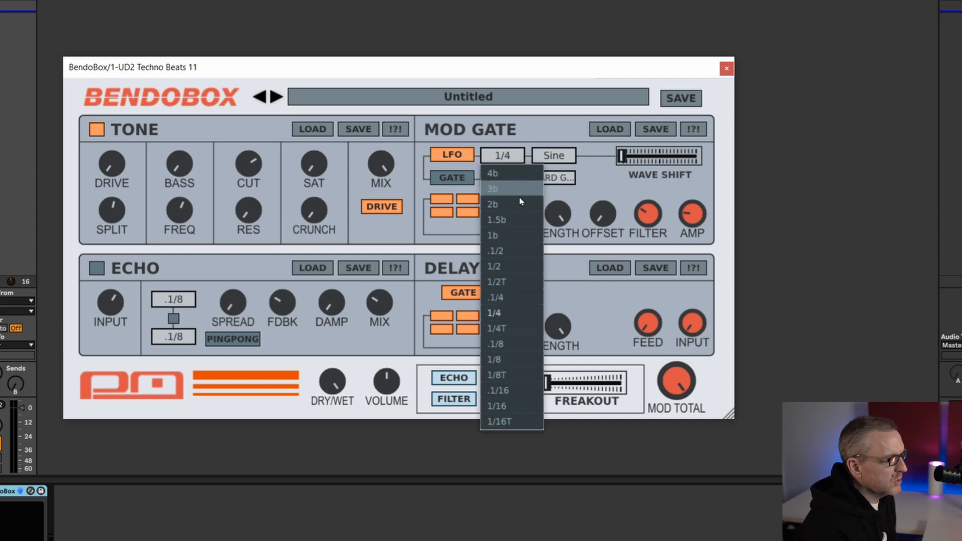
pyautogui.click(550, 149)
pyautogui.click(553, 158)
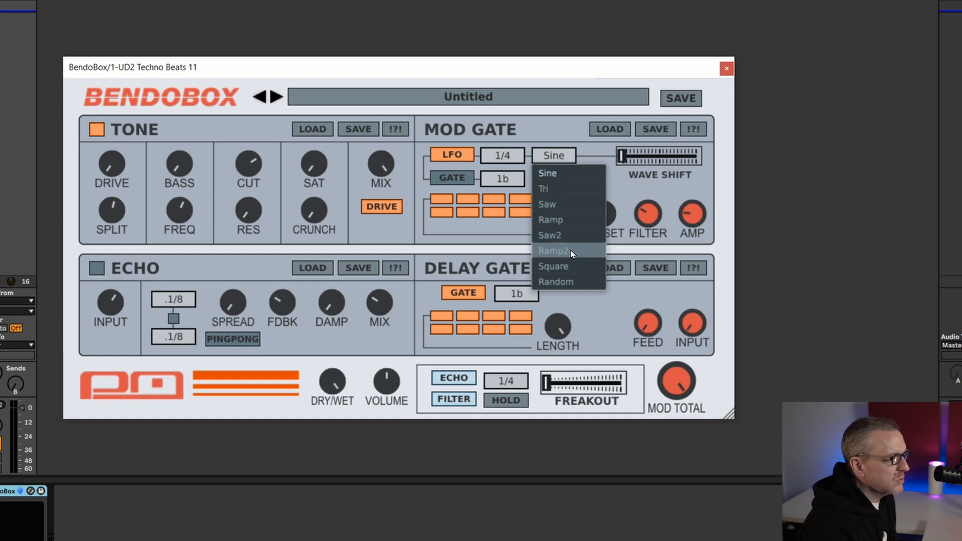
pyautogui.click(570, 139)
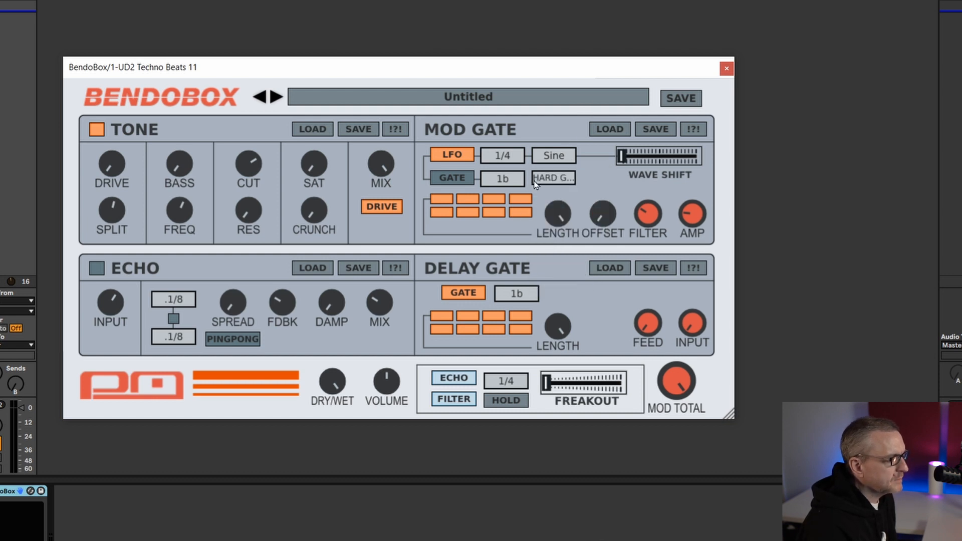
# Enable the Mod Gate's gate with a 1b length and the HARD GATE type
pyautogui.click(449, 181)
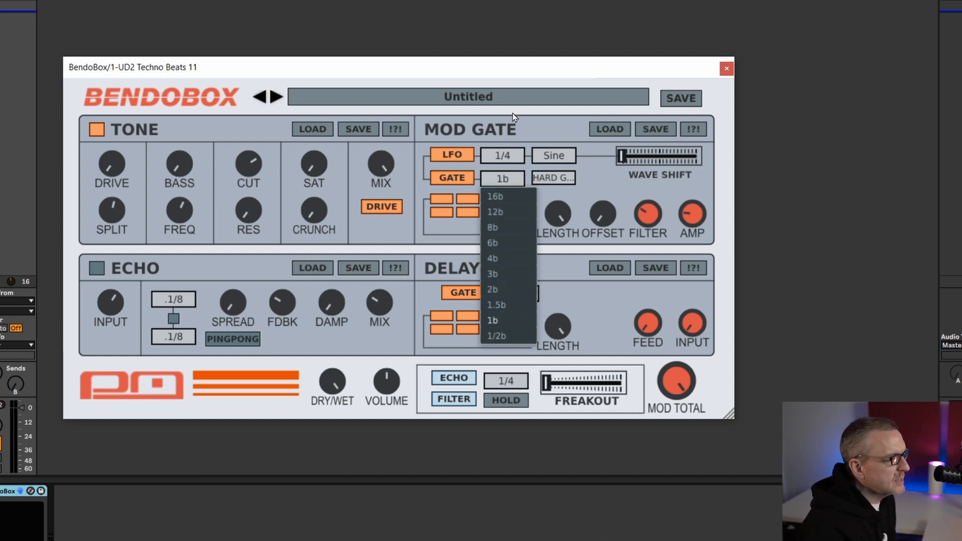
pyautogui.click(541, 113)
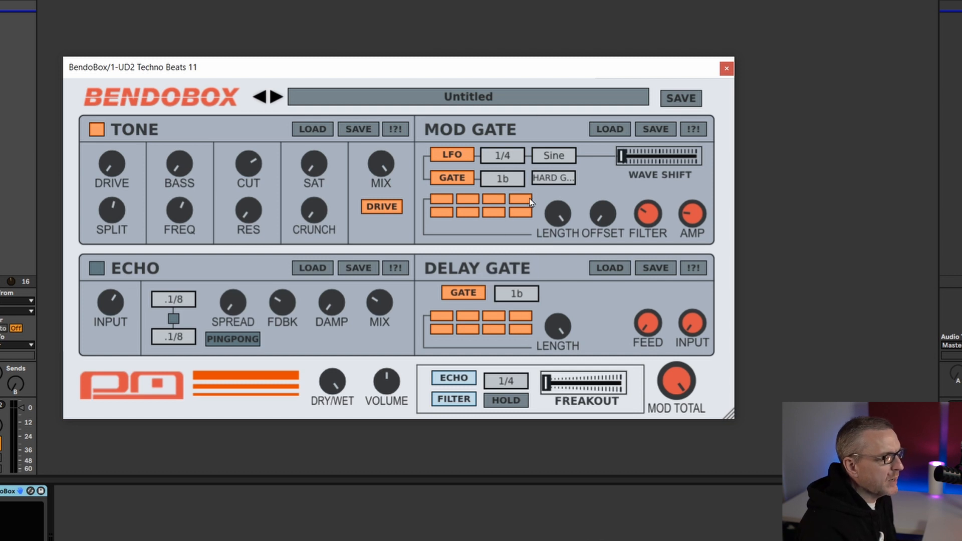
pyautogui.click(503, 180)
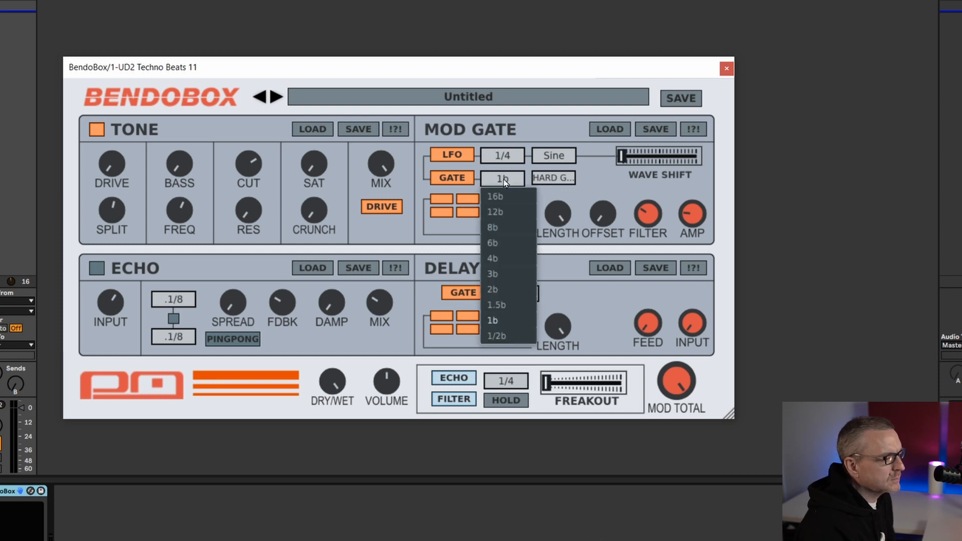
pyautogui.click(504, 180)
pyautogui.click(560, 182)
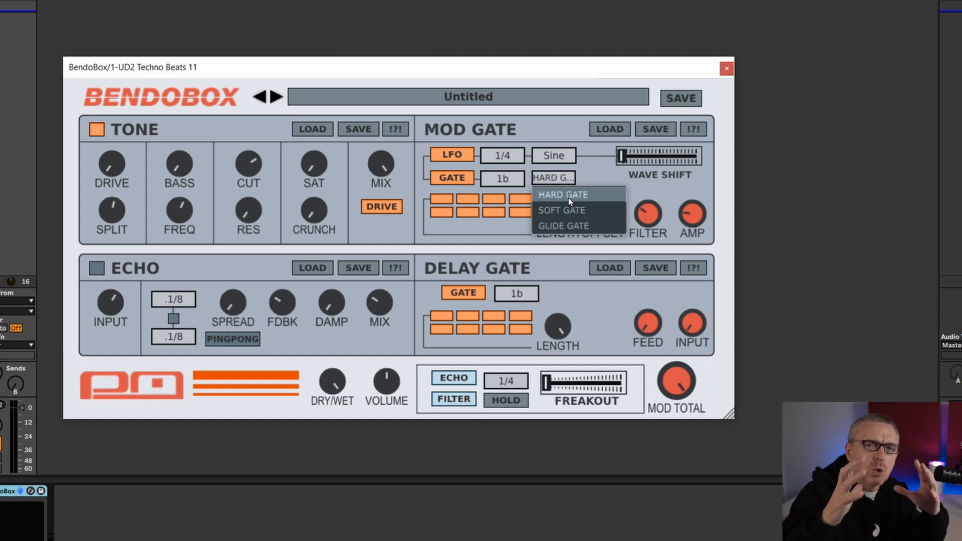
pyautogui.click(569, 198)
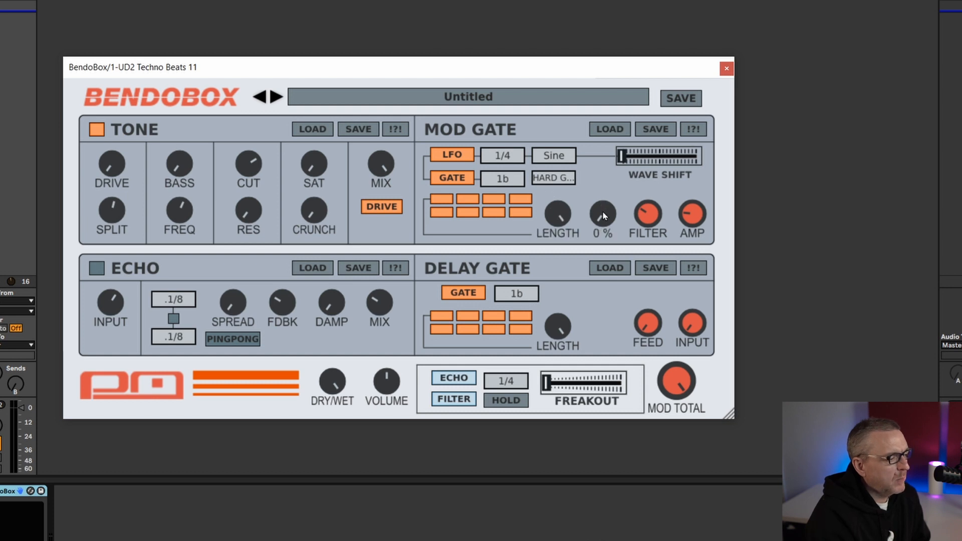
# Try out the Mod Gate's OFFSET and raise its FILTER modulation amount to about half of its range
pyautogui.moveTo(605, 221)
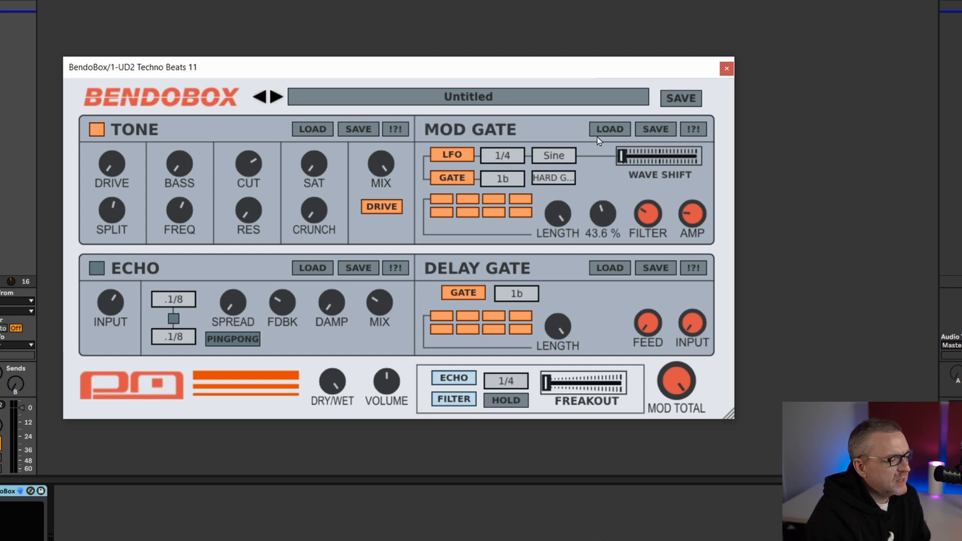
pyautogui.moveTo(651, 221)
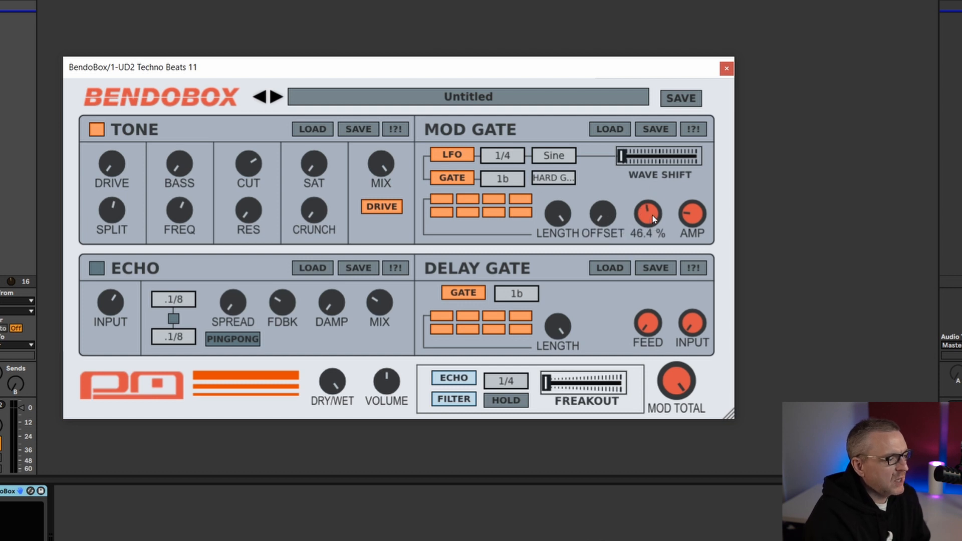
pyautogui.moveTo(652, 214); pyautogui.dragTo(652, 207)
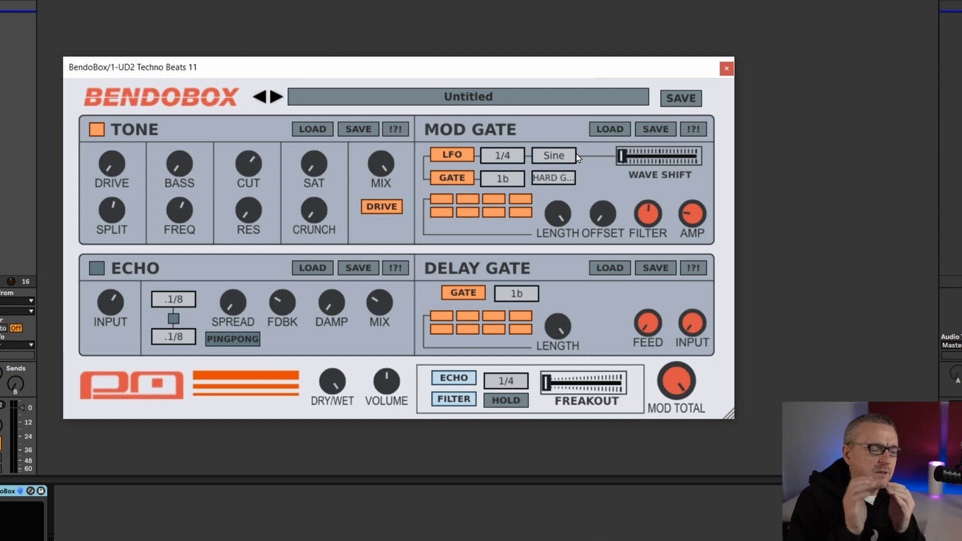
# Audition the Mod Gate sub-presets Boomerang, Filter Dropper and Hard Gate + Filter
pyautogui.click(603, 131)
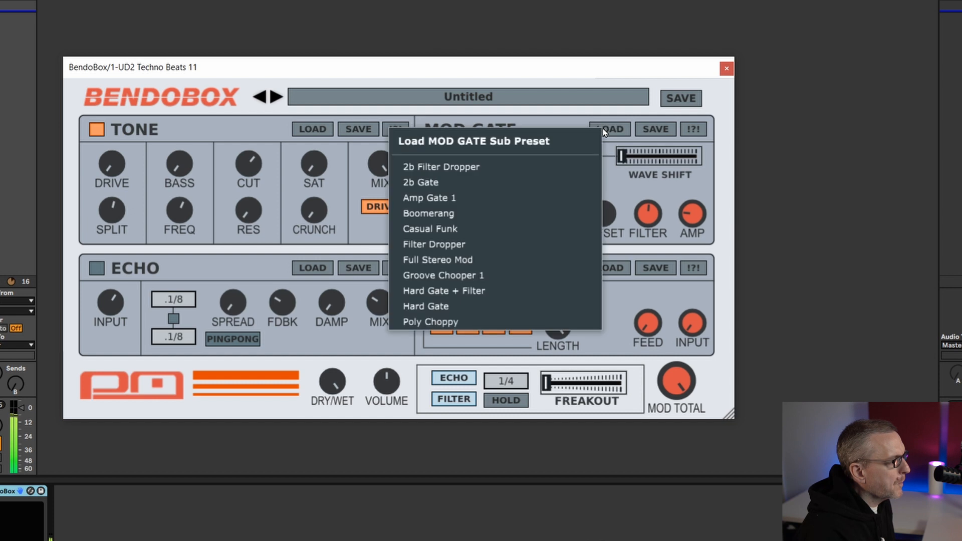
pyautogui.click(454, 214)
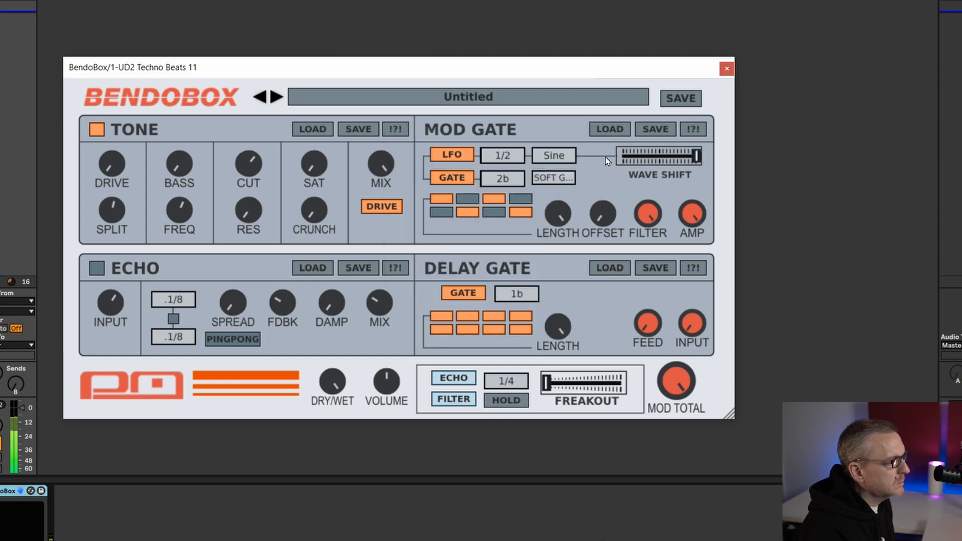
pyautogui.click(609, 127)
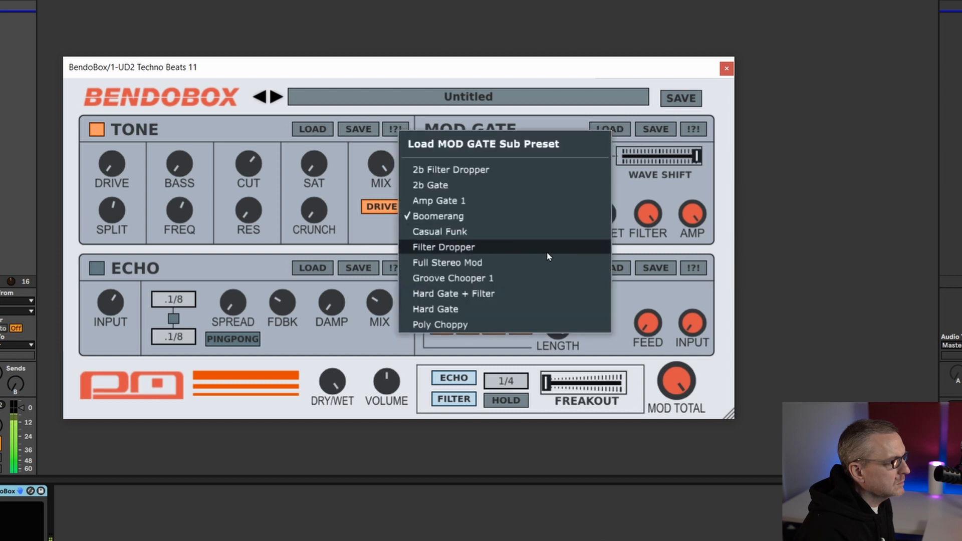
pyautogui.click(512, 253)
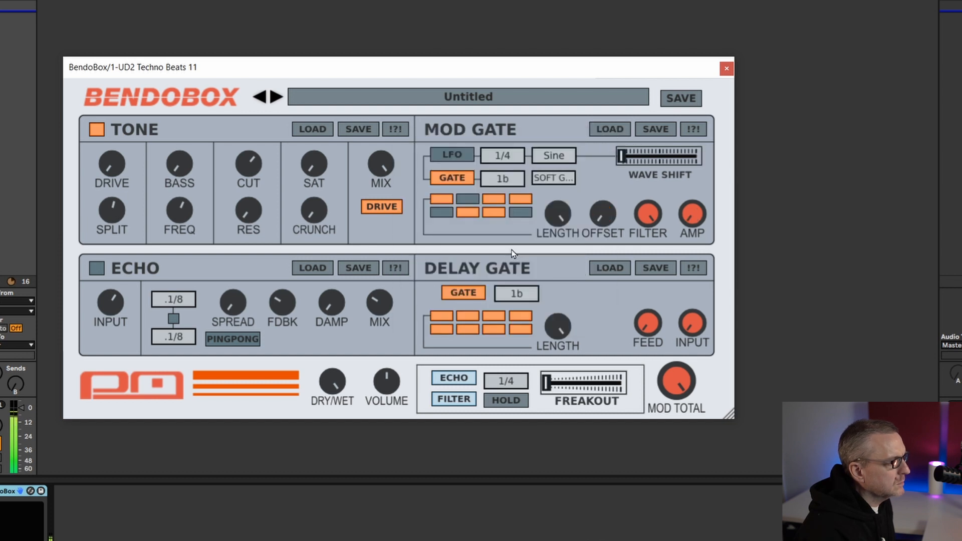
pyautogui.click(620, 130)
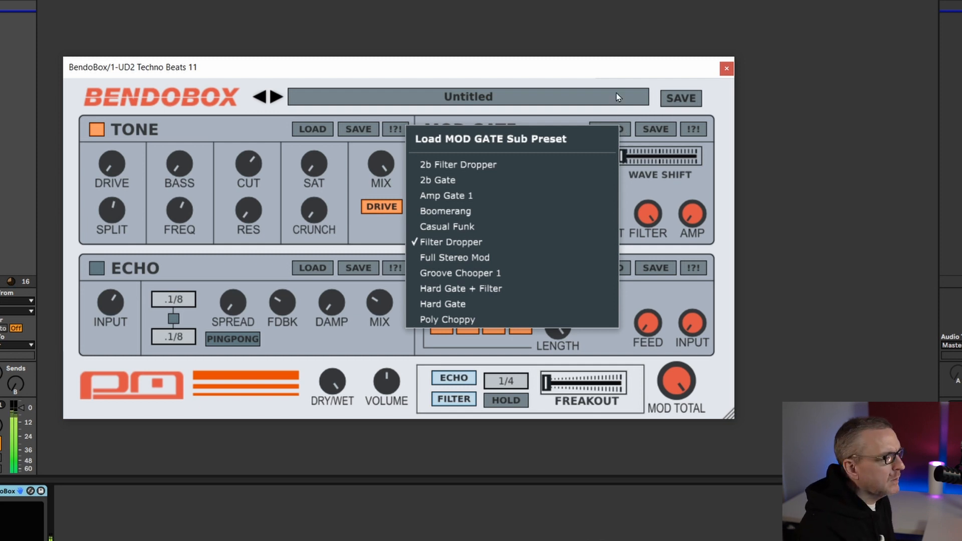
pyautogui.click(601, 69)
pyautogui.moveTo(622, 158)
pyautogui.mouseDown()
pyautogui.moveTo(699, 163)
pyautogui.moveTo(617, 162)
pyautogui.mouseUp()
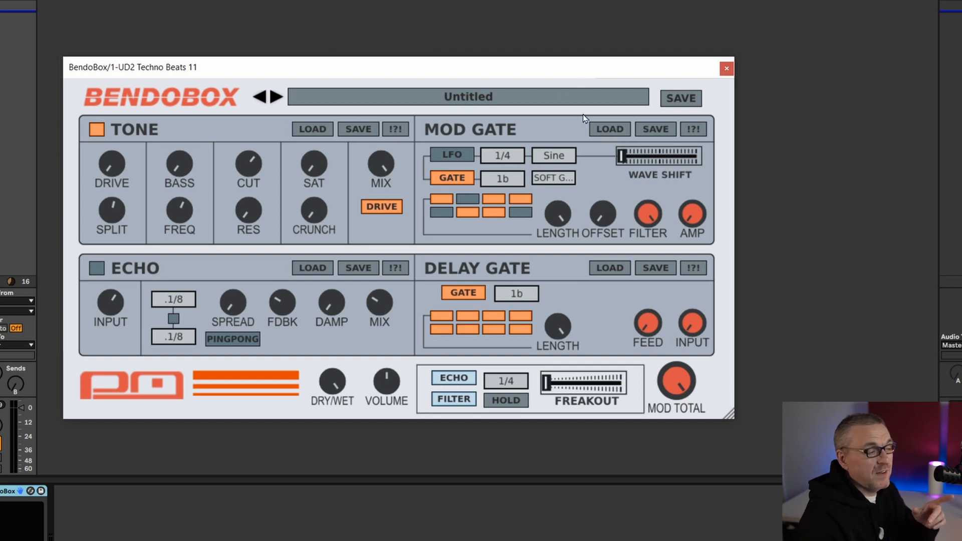
pyautogui.click(599, 131)
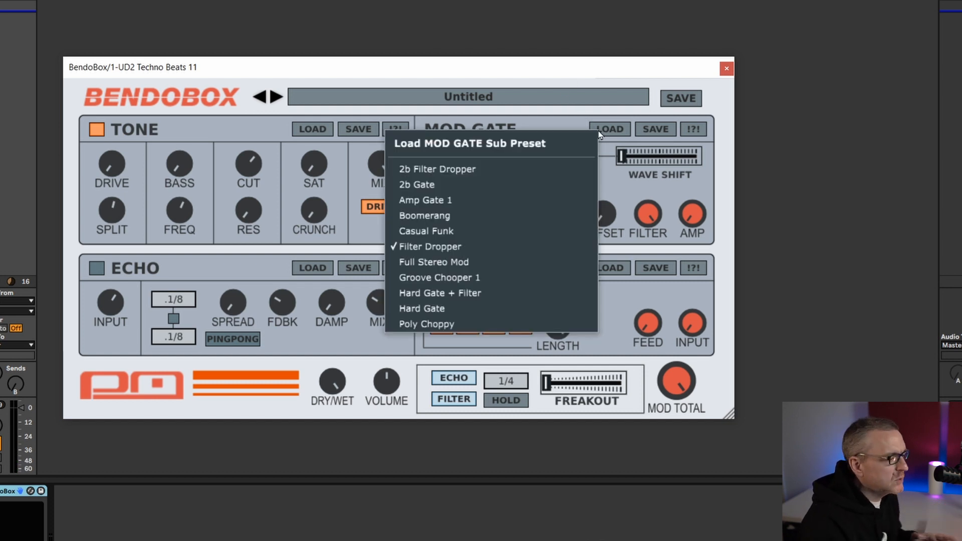
pyautogui.click(478, 294)
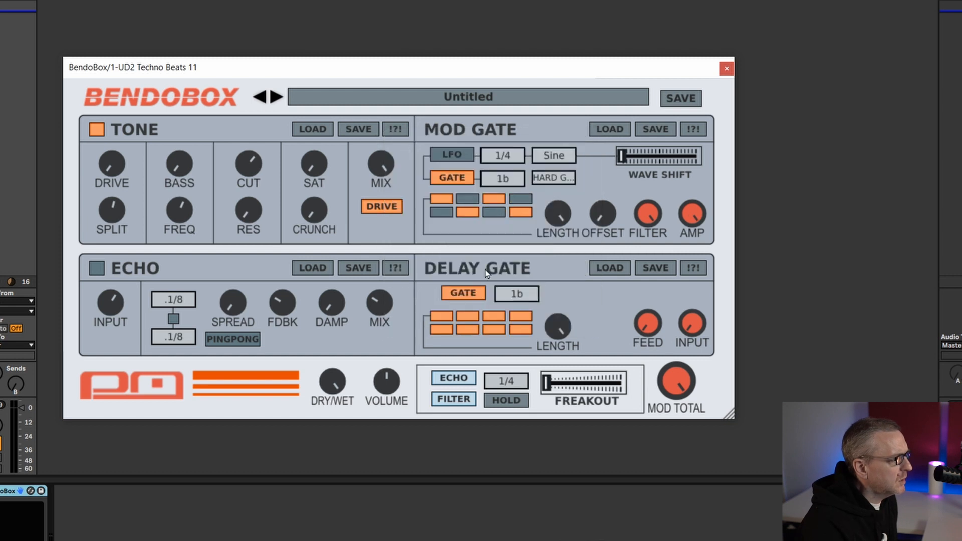
# Load the Mod Gate sub-preset Amp Gate 1 and enable its LFO, trying out WAVE SHIFT and returning it to its minimum
pyautogui.click(607, 123)
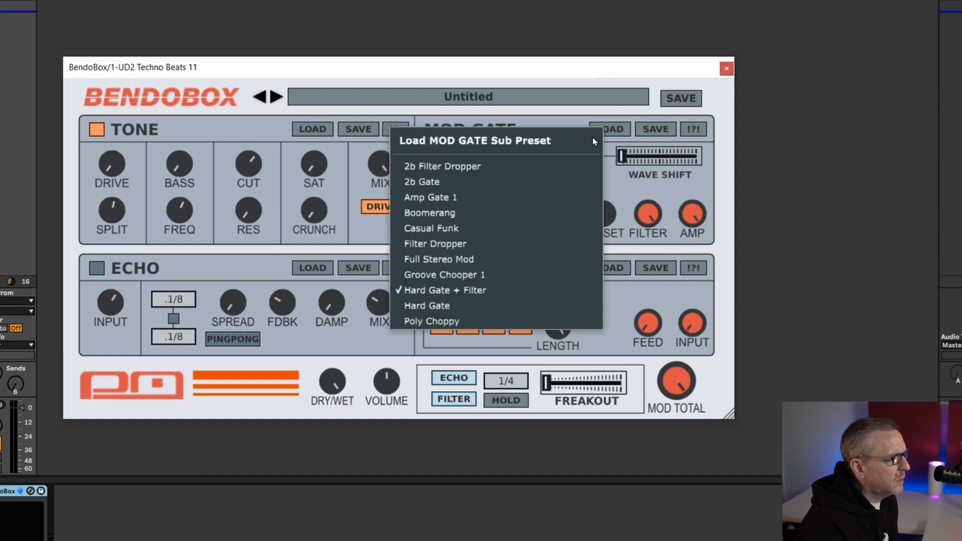
pyautogui.click(504, 194)
pyautogui.click(449, 154)
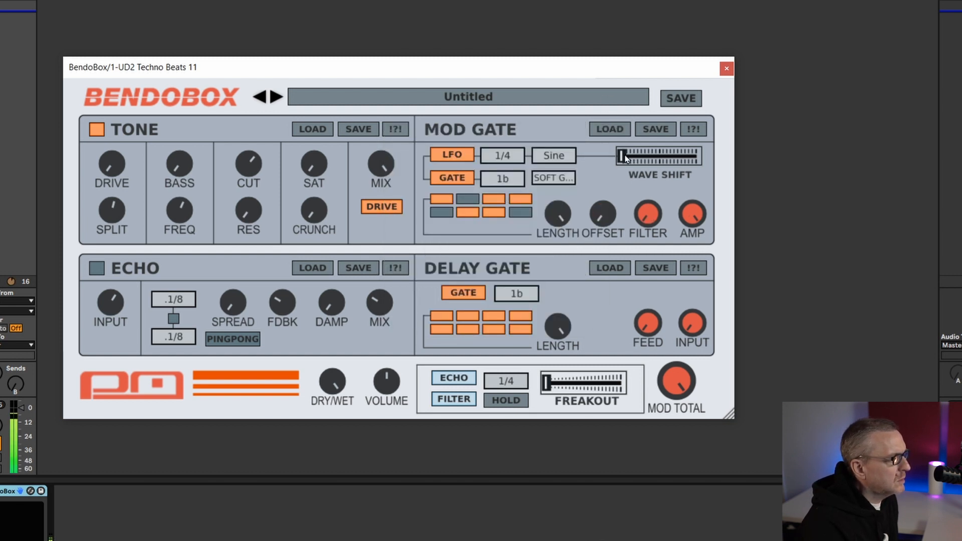
pyautogui.moveTo(623, 157)
pyautogui.mouseDown()
pyautogui.moveTo(707, 162)
pyautogui.moveTo(618, 169)
pyautogui.mouseUp()
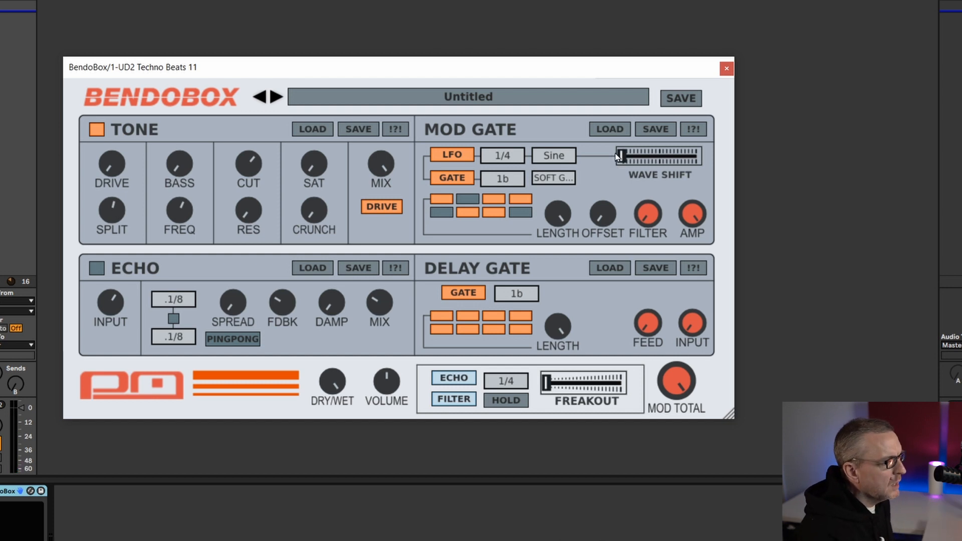
# Switch off the Tone section and enable the Echo section, keeping its first delay time at .1/8
pyautogui.click(94, 131)
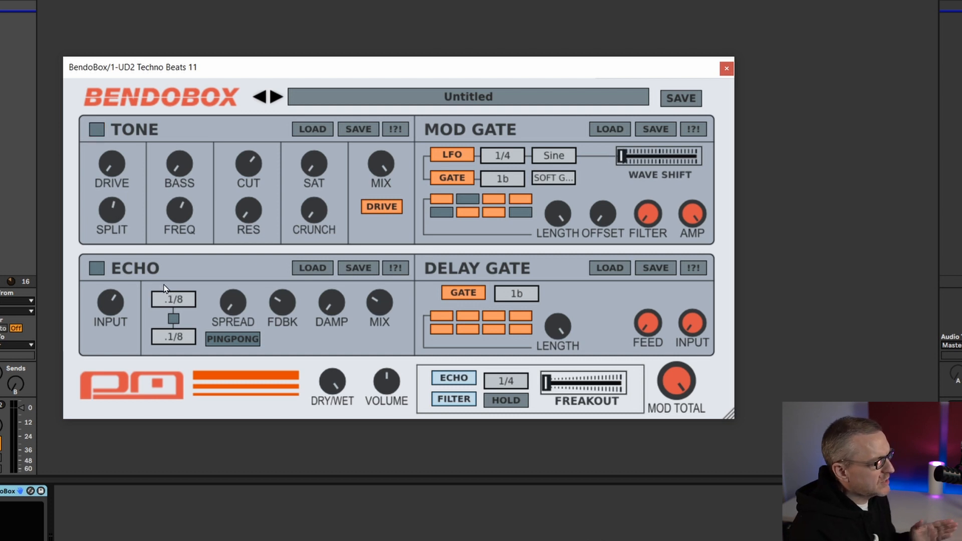
pyautogui.click(97, 271)
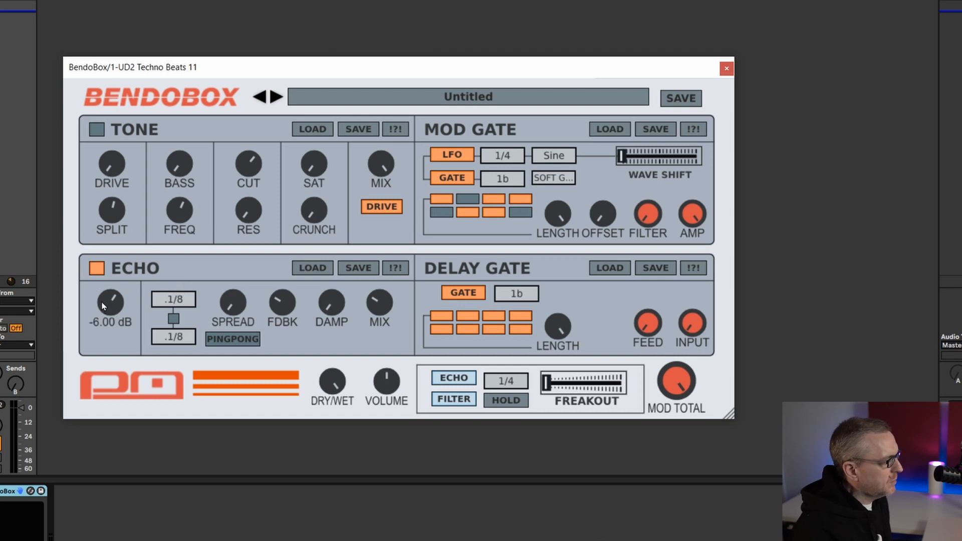
pyautogui.click(177, 303)
pyautogui.click(185, 281)
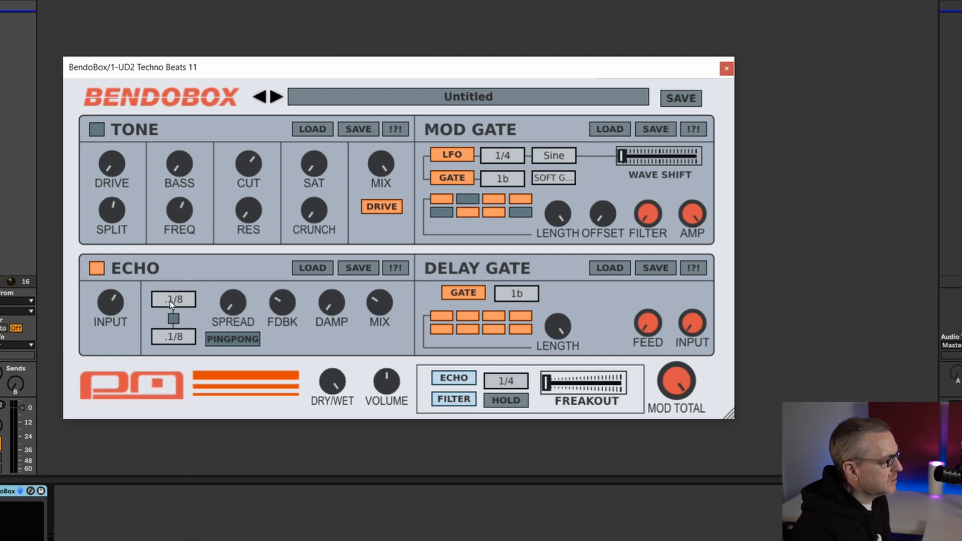
# Turn on the Echo's PINGPONG mode with its two delay times unlinked, and raise its MIX to maximum
pyautogui.click(174, 319)
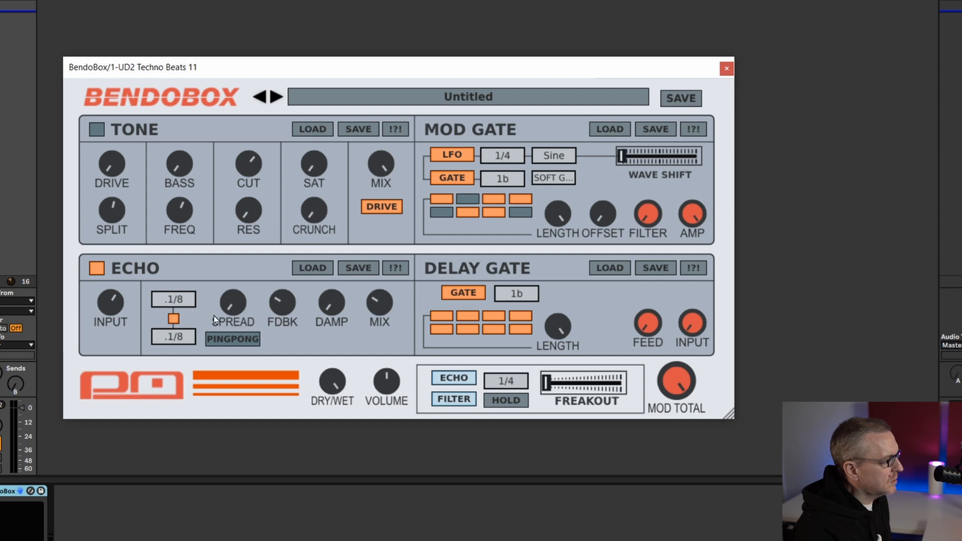
pyautogui.click(174, 319)
pyautogui.click(234, 340)
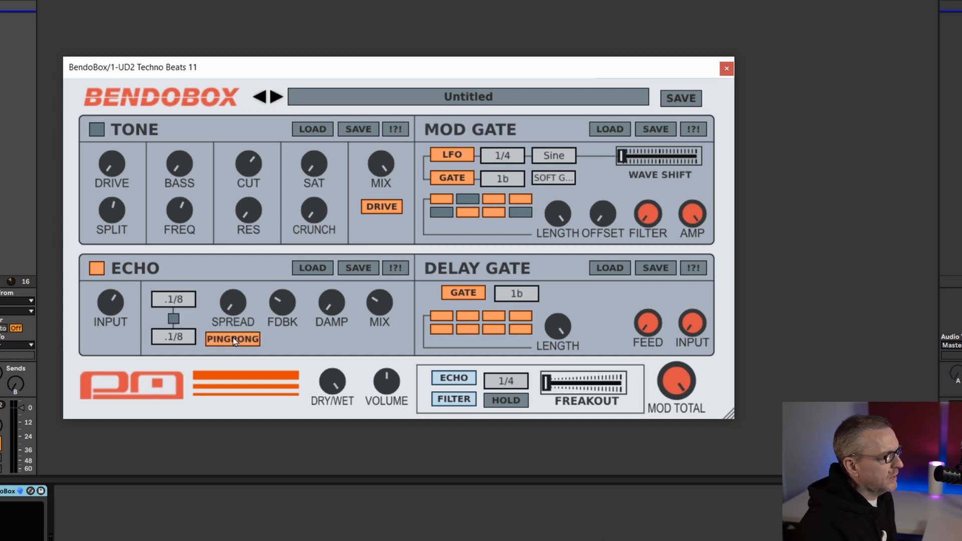
pyautogui.moveTo(236, 318)
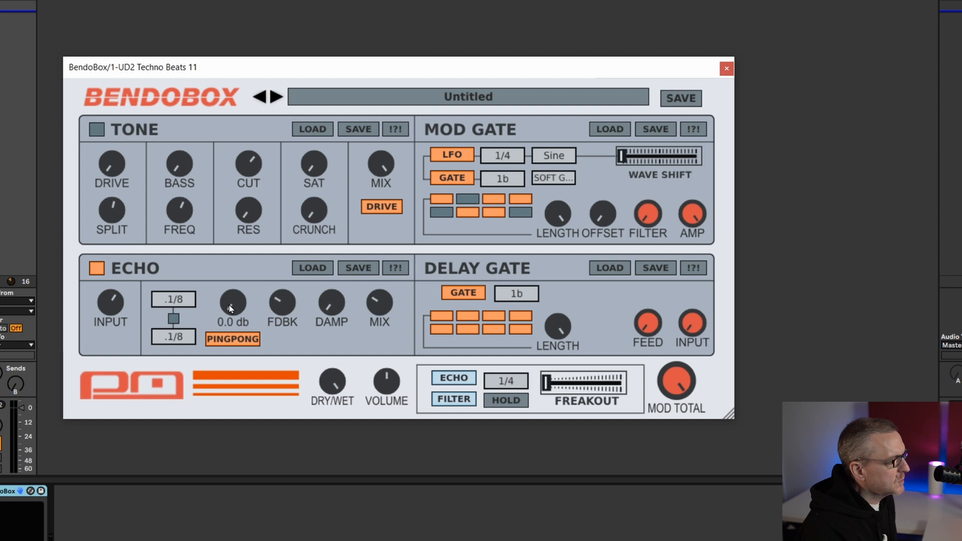
pyautogui.moveTo(291, 304)
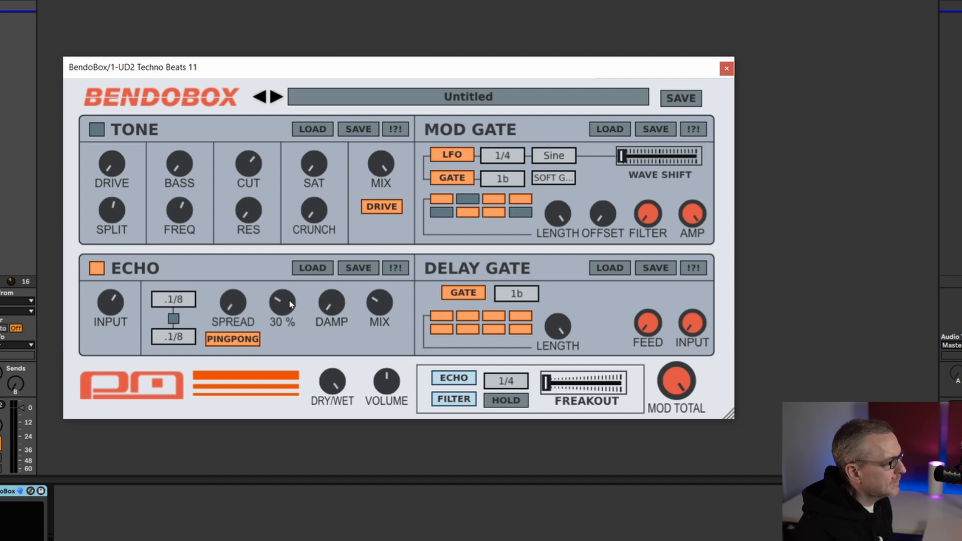
pyautogui.moveTo(331, 311)
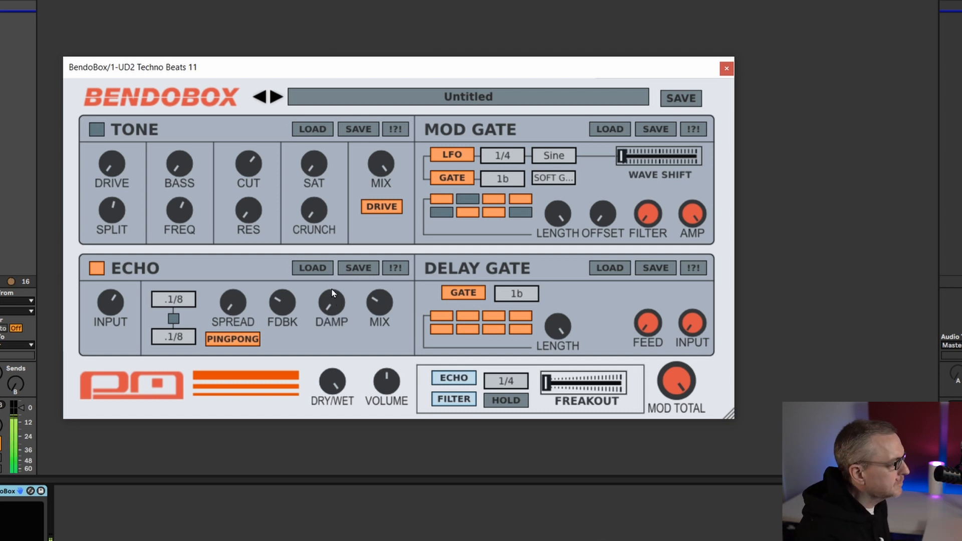
pyautogui.moveTo(379, 302); pyautogui.dragTo(375, 199)
pyautogui.moveTo(331, 302); pyautogui.dragTo(307, 275)
# Load the Echo sub-preset Simple Syrup, raising its DAMP past the middle and its feedback to 87.2 %
pyautogui.click(307, 270)
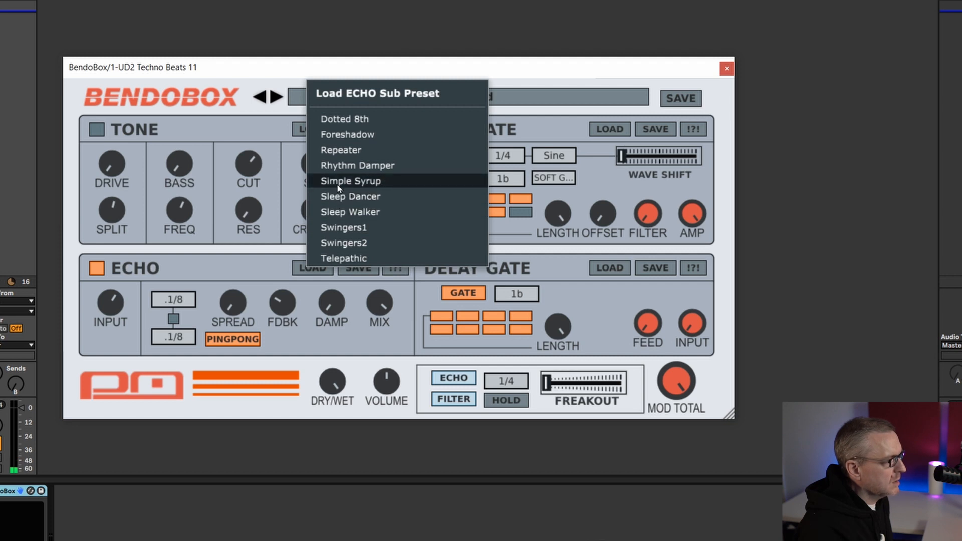
pyautogui.click(337, 182)
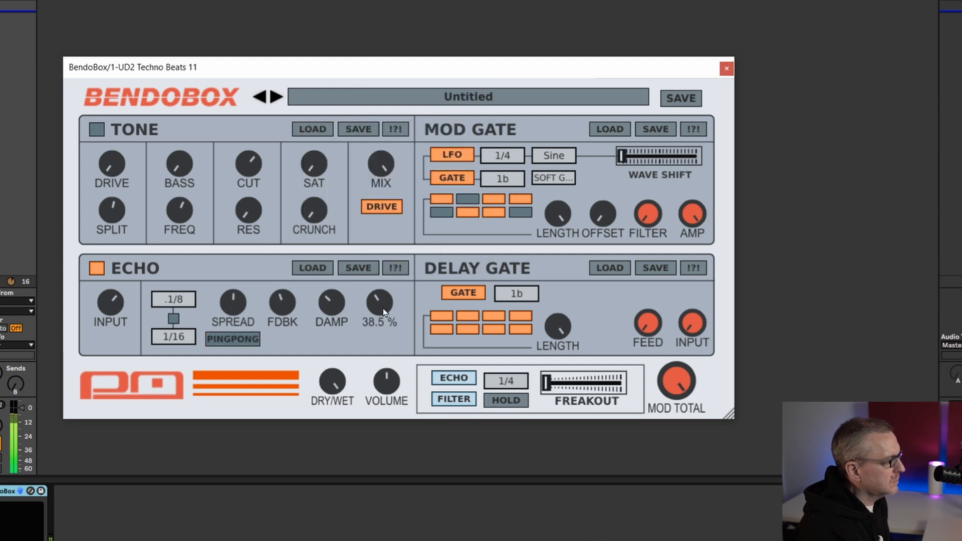
pyautogui.moveTo(334, 304); pyautogui.dragTo(332, 254)
pyautogui.moveTo(287, 310); pyautogui.dragTo(282, 232)
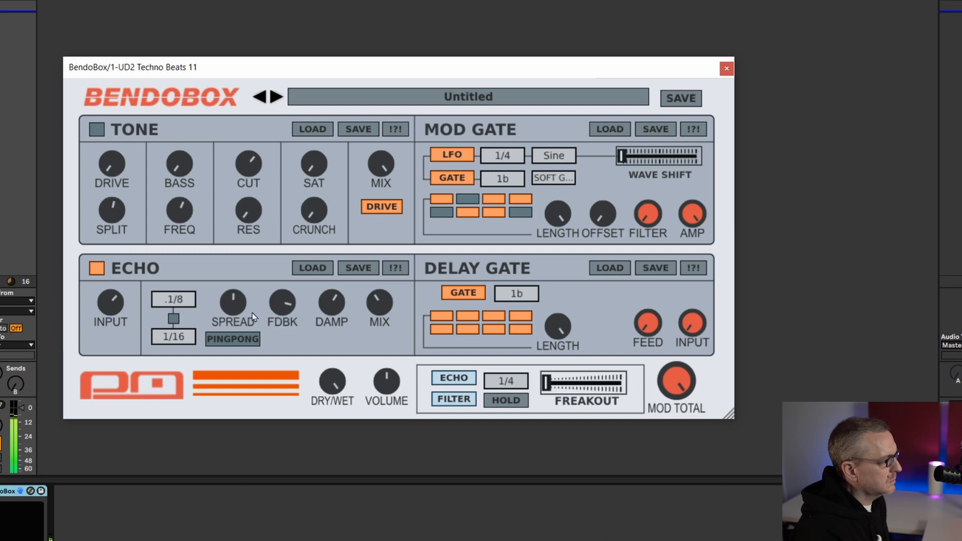
# Turn on PINGPONG for the Echo and lower its feedback and DAMP to roughly a third of their range
pyautogui.click(234, 340)
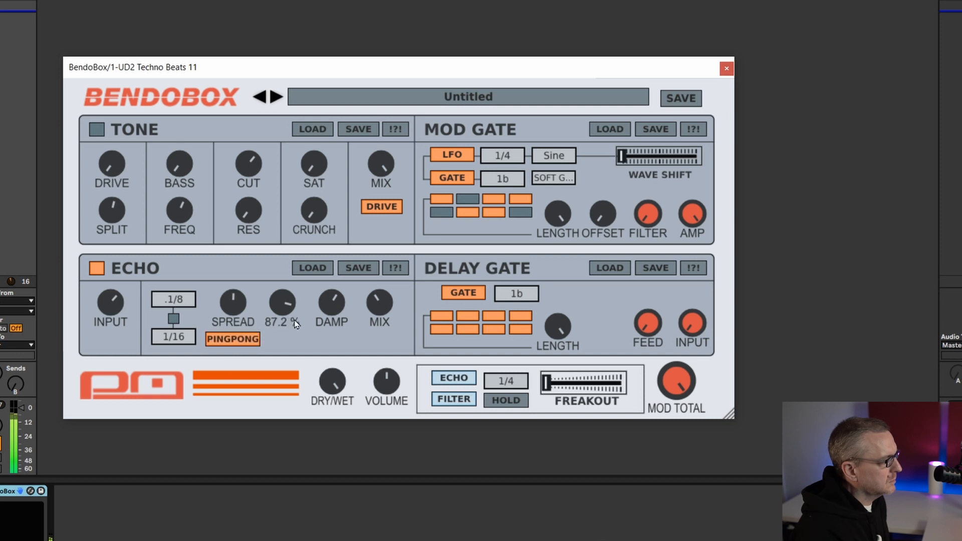
pyautogui.moveTo(286, 306); pyautogui.dragTo(271, 378)
pyautogui.moveTo(329, 327)
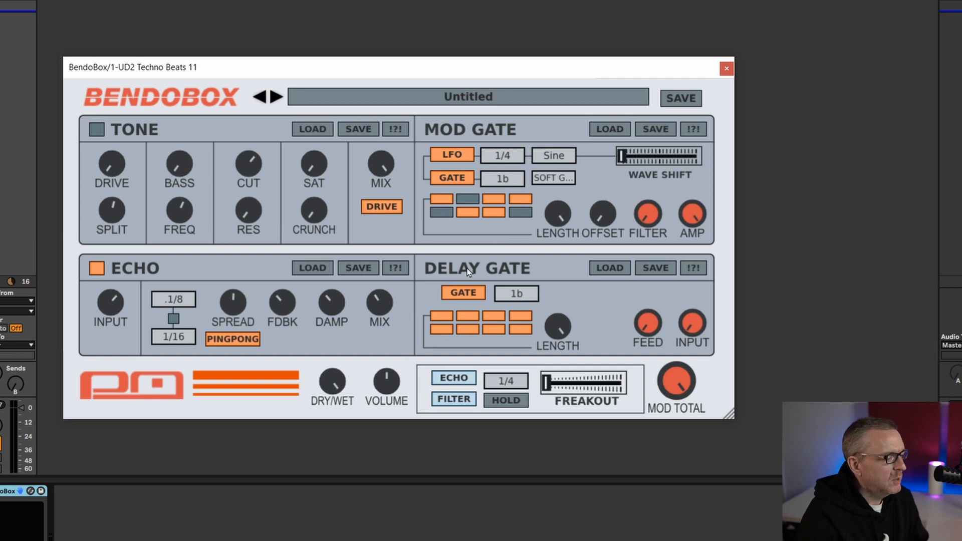
# Raise the Delay Gate's FEED amount to roughly a fifth of its range
pyautogui.moveTo(557, 326)
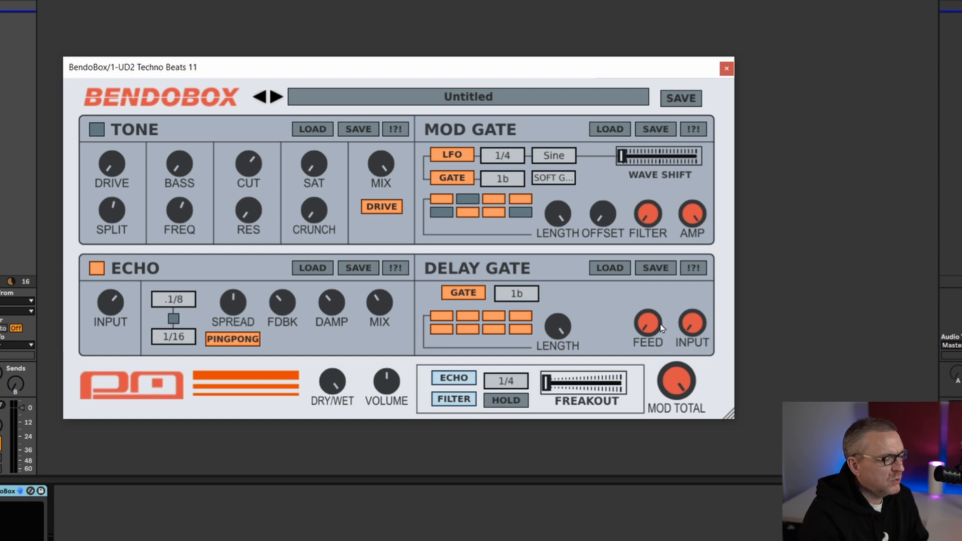
pyautogui.moveTo(655, 329)
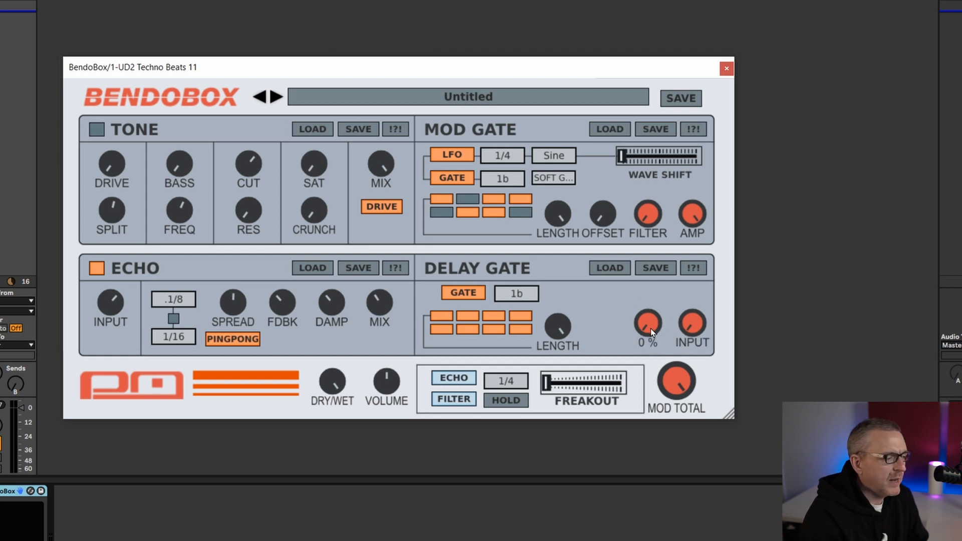
pyautogui.moveTo(702, 325)
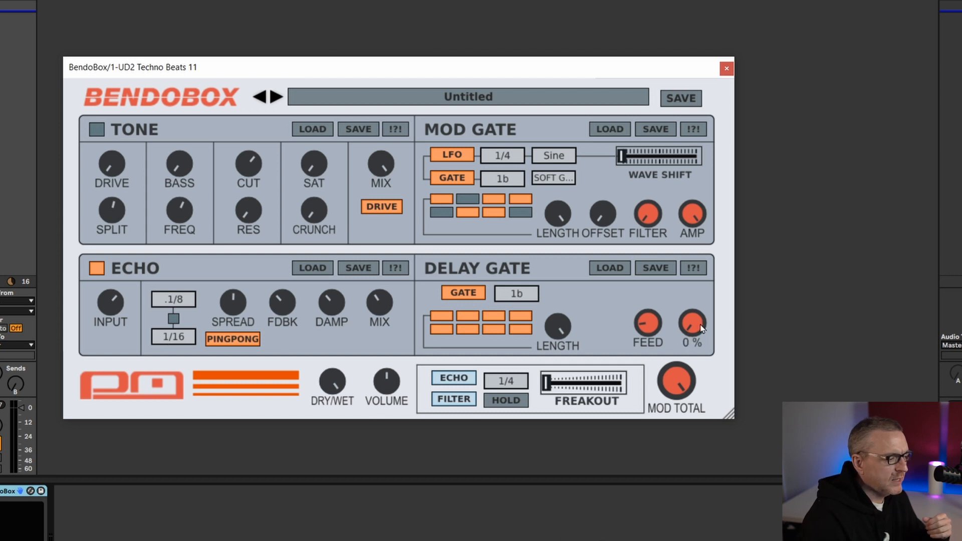
# Audition the Delay Gate sub-preset Feedback Gate 2, replace it with Total Echo Gating, and turn the Tone section back on
pyautogui.click(609, 268)
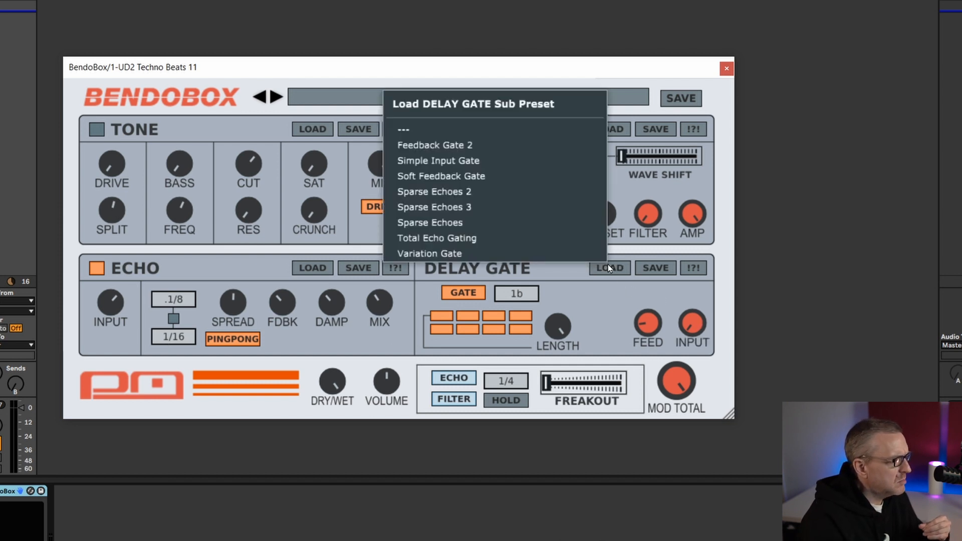
pyautogui.click(460, 150)
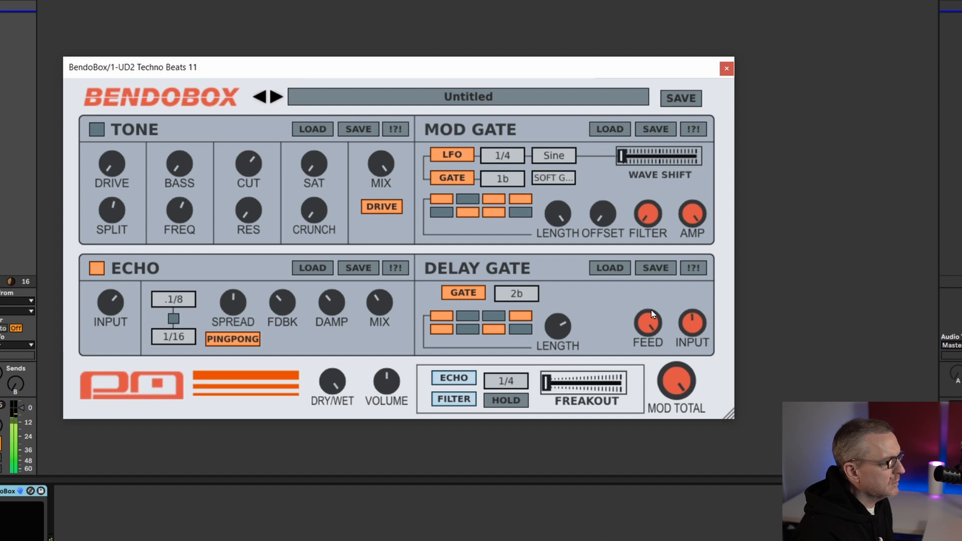
pyautogui.click(611, 270)
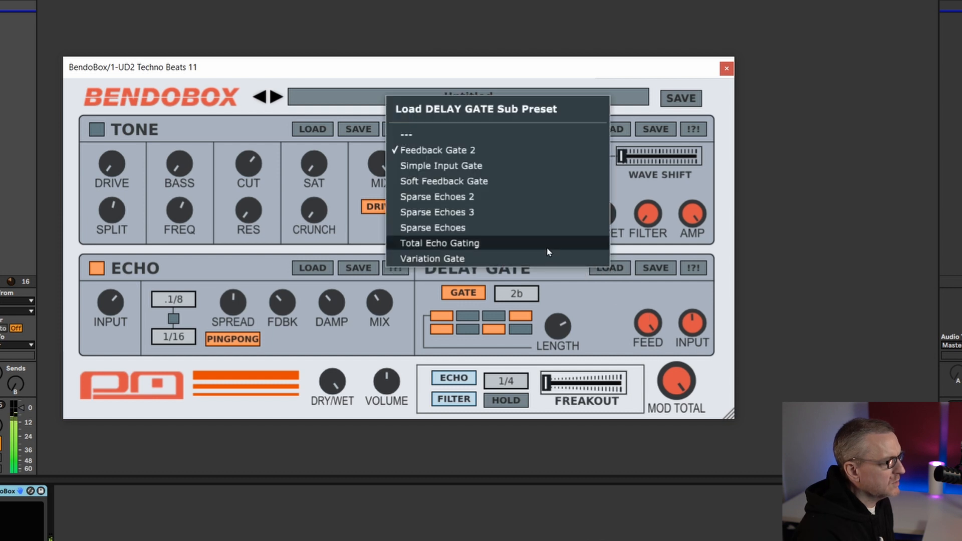
pyautogui.click(546, 248)
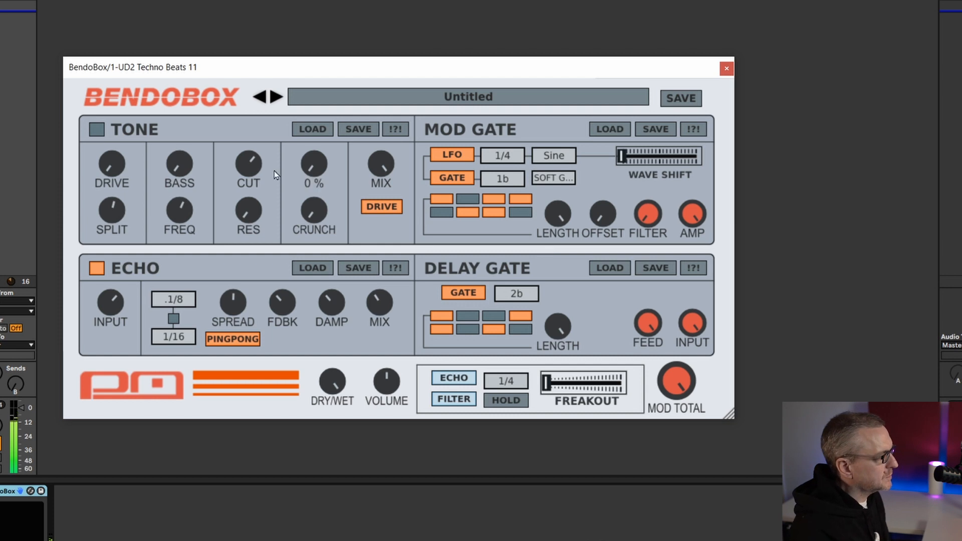
pyautogui.click(96, 131)
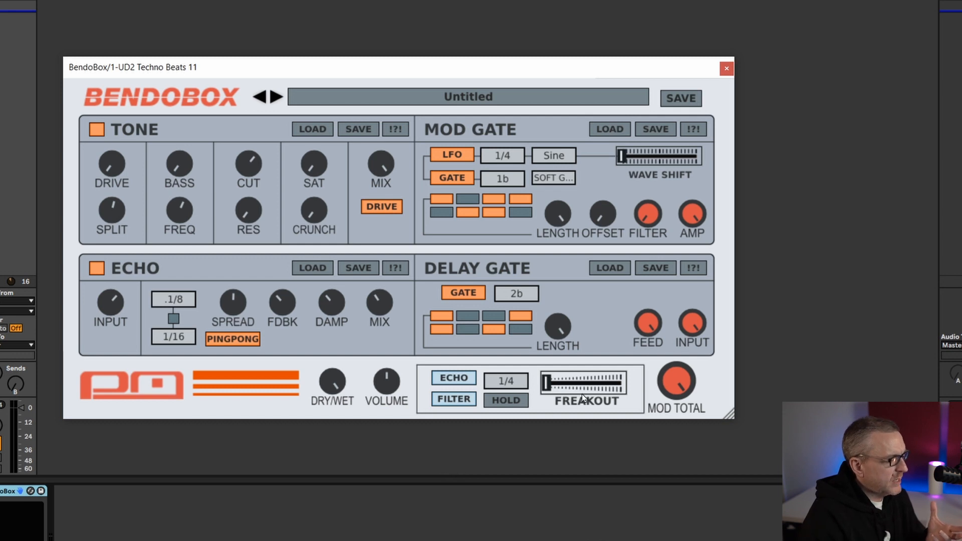
# Switch the Freakout's ECHO and FILTER off and on, and view its rate choices while keeping 1/4
pyautogui.moveTo(686, 390)
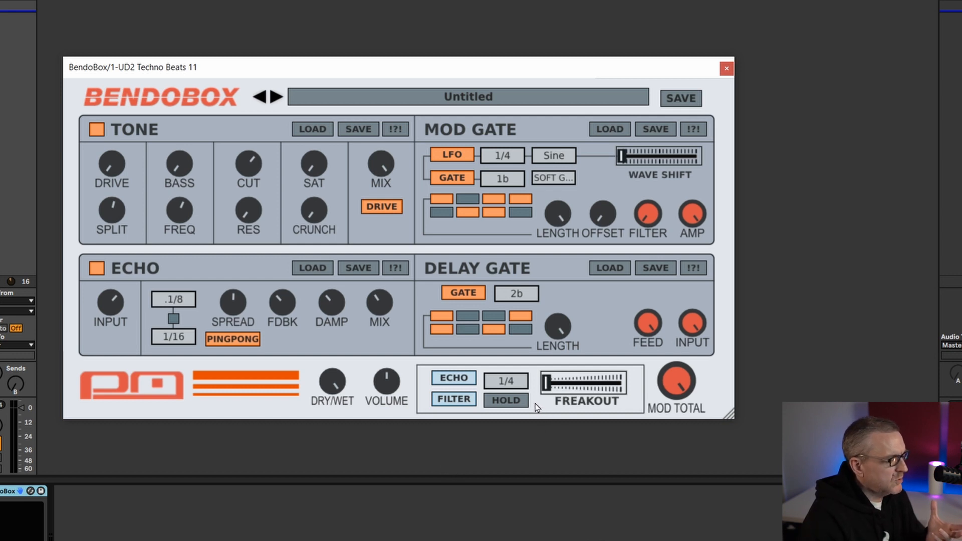
pyautogui.click(458, 383)
pyautogui.click(460, 401)
pyautogui.click(460, 384)
pyautogui.click(461, 403)
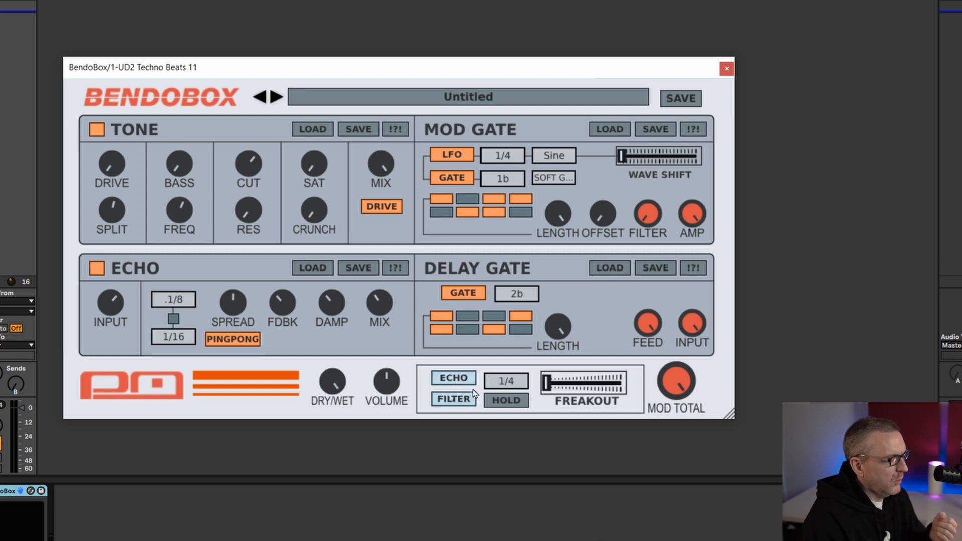
pyautogui.click(509, 382)
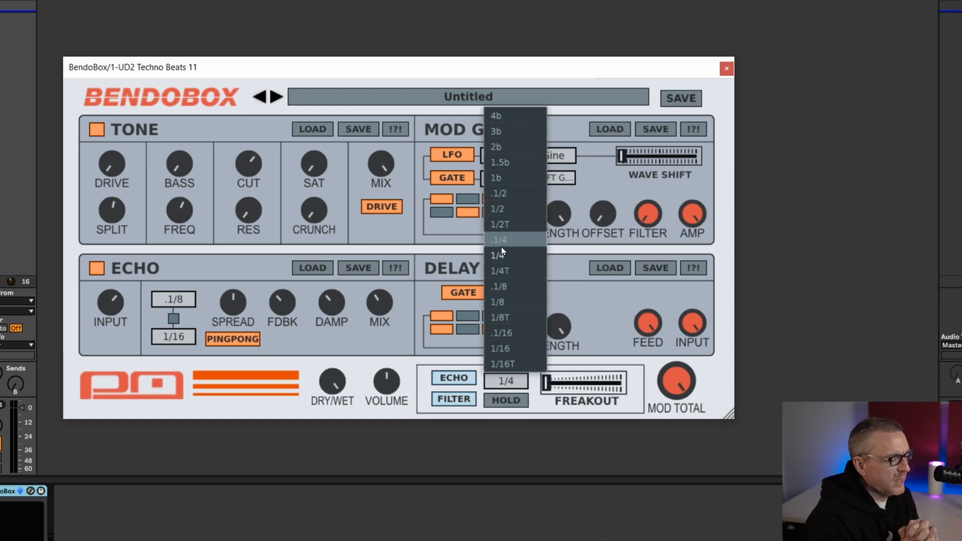
pyautogui.click(550, 365)
pyautogui.moveTo(547, 383)
pyautogui.mouseDown()
pyautogui.moveTo(620, 385)
pyautogui.moveTo(551, 393)
pyautogui.mouseUp()
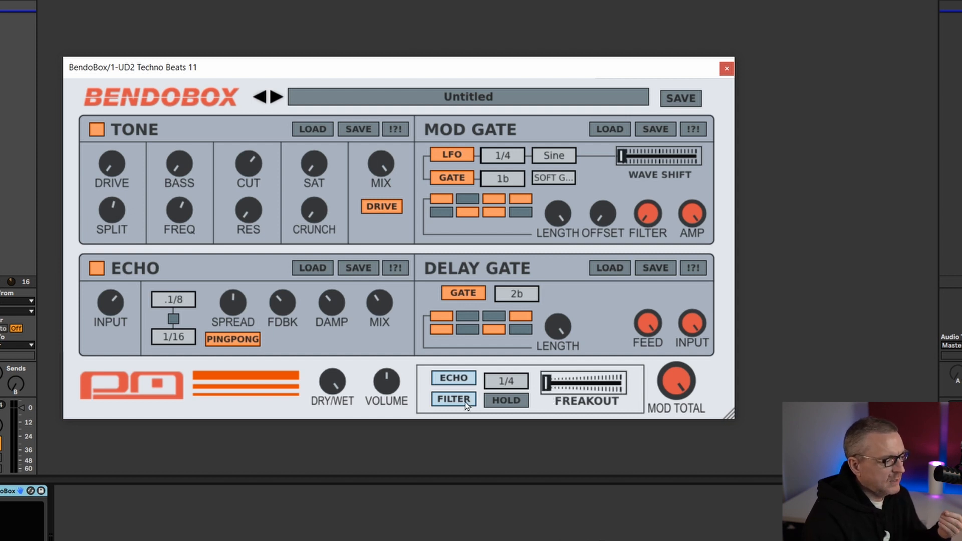
pyautogui.moveTo(547, 383)
pyautogui.mouseDown()
pyautogui.moveTo(613, 384)
pyautogui.moveTo(545, 385)
pyautogui.mouseUp()
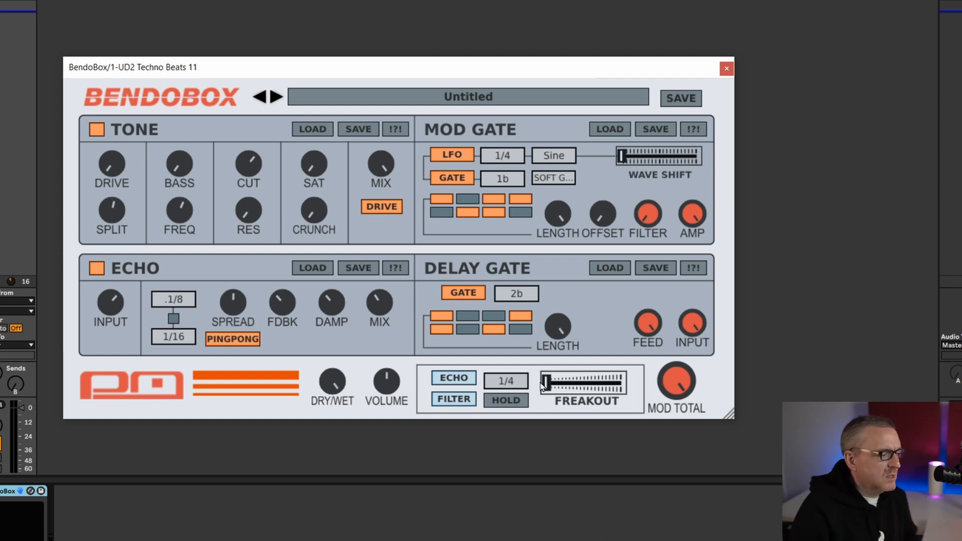
# Load the Beat Benders preset Dirty LFO and sweep the Freakout to its maximum twice
pyautogui.click(460, 100)
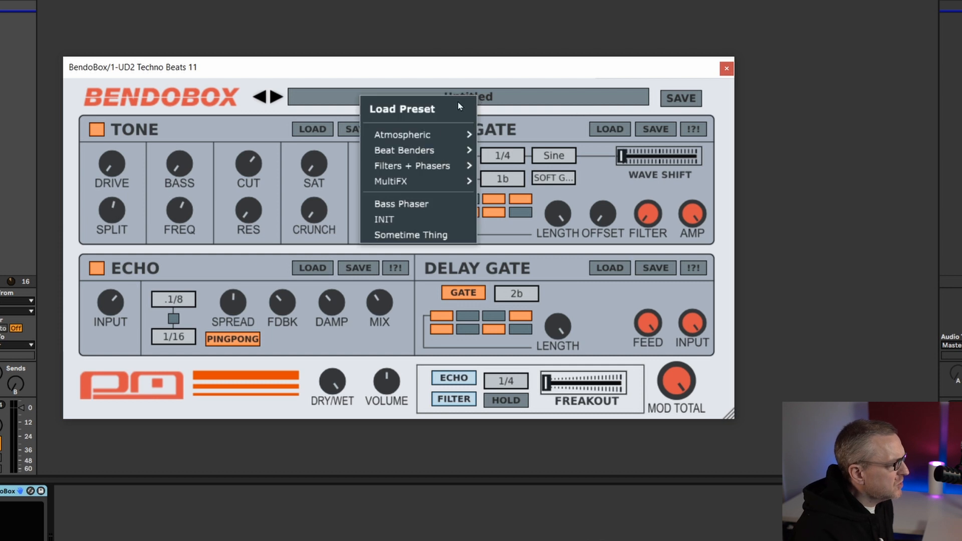
pyautogui.moveTo(412, 158)
pyautogui.click(510, 152)
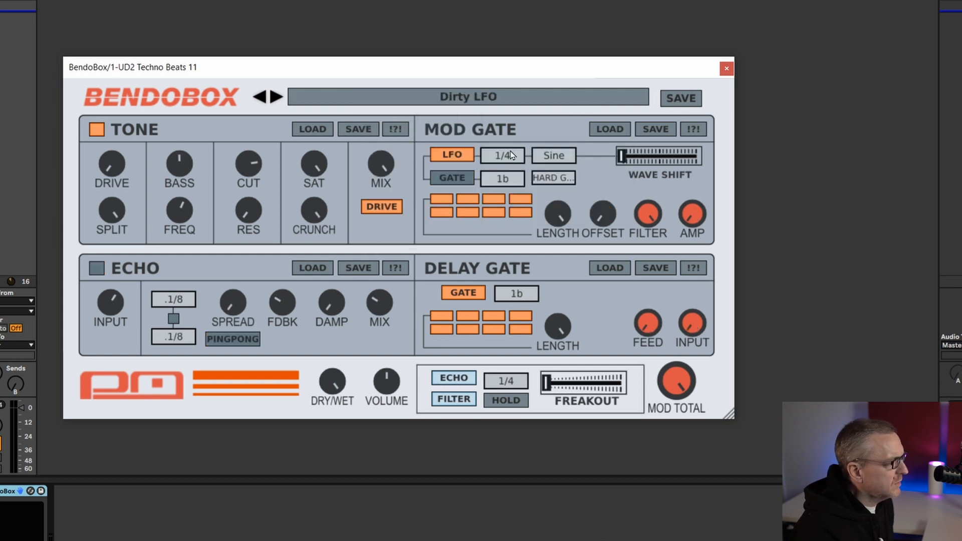
pyautogui.moveTo(546, 386); pyautogui.dragTo(640, 386)
pyautogui.moveTo(547, 388); pyautogui.dragTo(644, 388)
# Load the MultiFX preset Sometime Thing and sweep its Freakout to the maximum
pyautogui.click(492, 97)
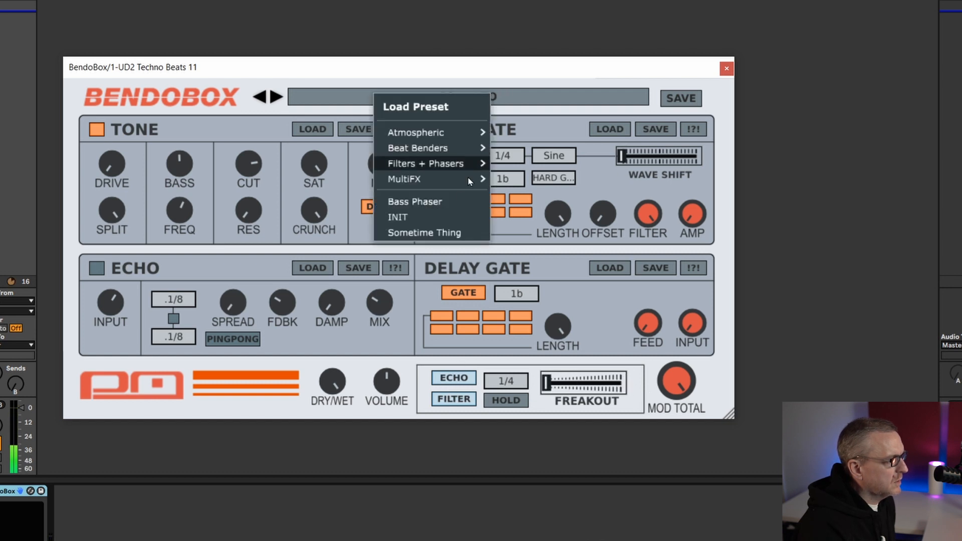
pyautogui.moveTo(449, 176)
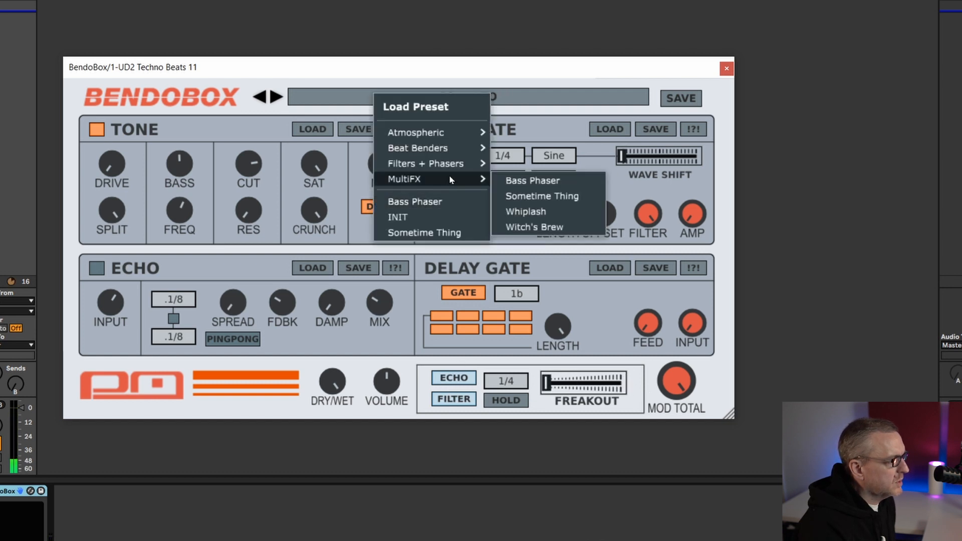
pyautogui.click(534, 196)
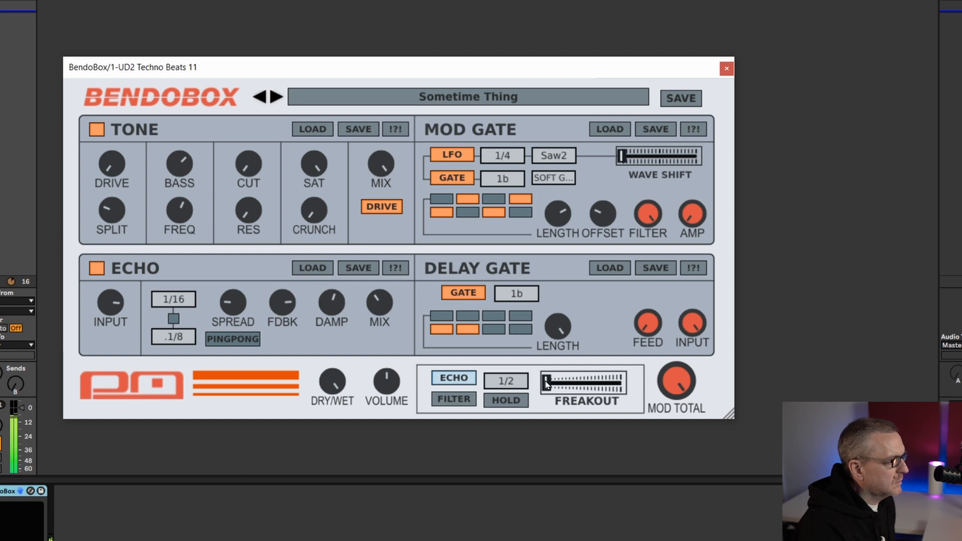
pyautogui.moveTo(548, 384); pyautogui.dragTo(626, 386)
# Raise the Tone CUT to about the middle of its range and repeatedly sweep the Freakout to its maximum
pyautogui.moveTo(250, 161); pyautogui.dragTo(256, 83)
pyautogui.moveTo(546, 385); pyautogui.dragTo(631, 389)
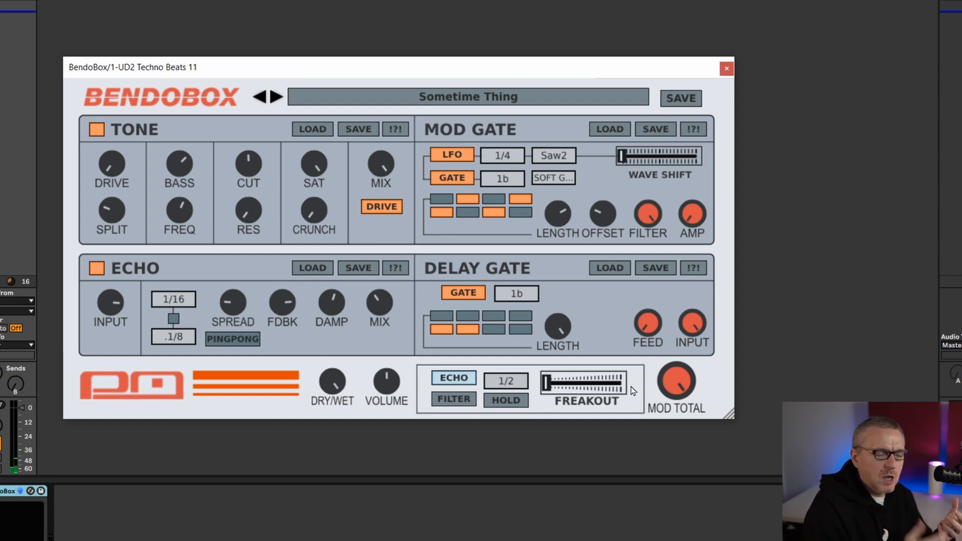
pyautogui.moveTo(558, 395); pyautogui.dragTo(627, 388)
pyautogui.moveTo(549, 390); pyautogui.dragTo(639, 388)
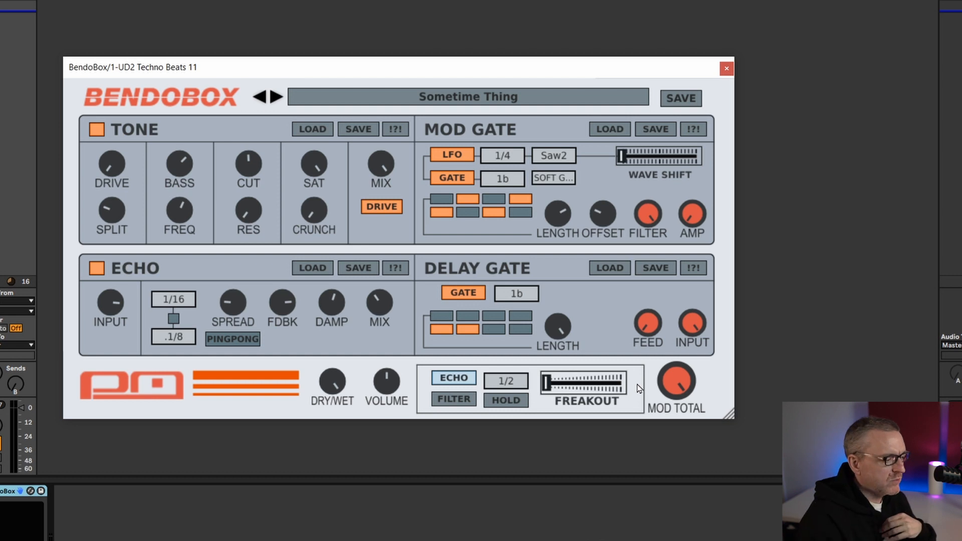
# Try the Freakout at its maximum with HOLD on, and release it by turning HOLD off
pyautogui.click(521, 403)
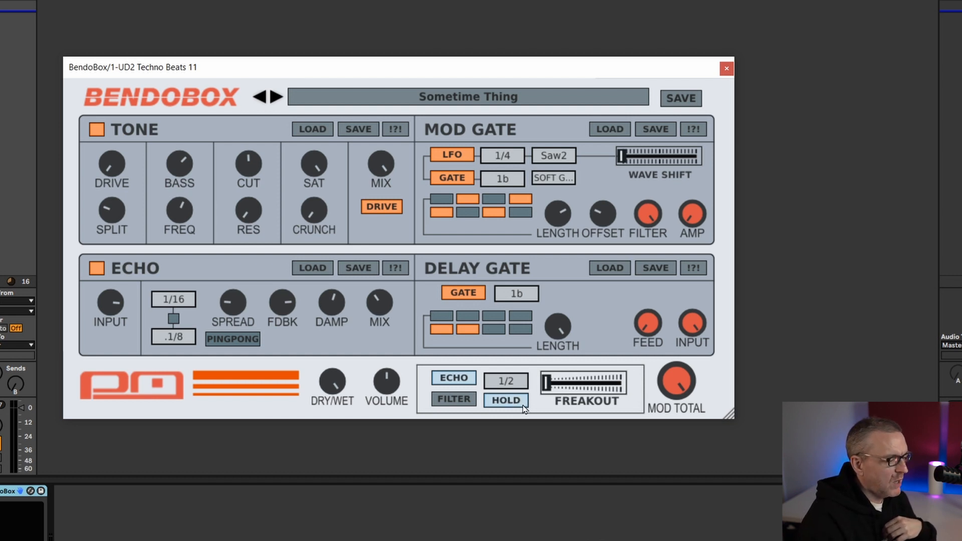
pyautogui.moveTo(547, 390)
pyautogui.mouseDown()
pyautogui.moveTo(617, 389)
pyautogui.moveTo(535, 396)
pyautogui.mouseUp()
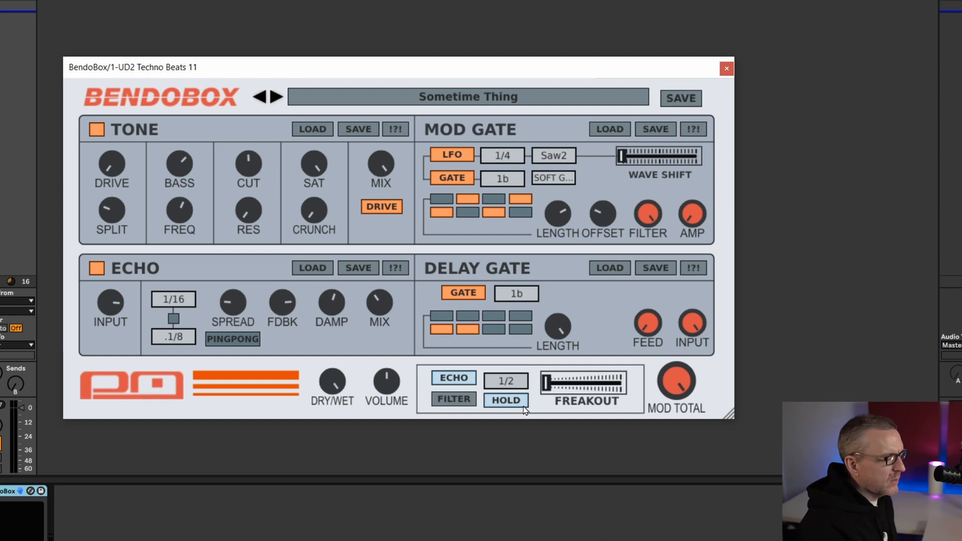
pyautogui.moveTo(546, 383); pyautogui.dragTo(631, 391)
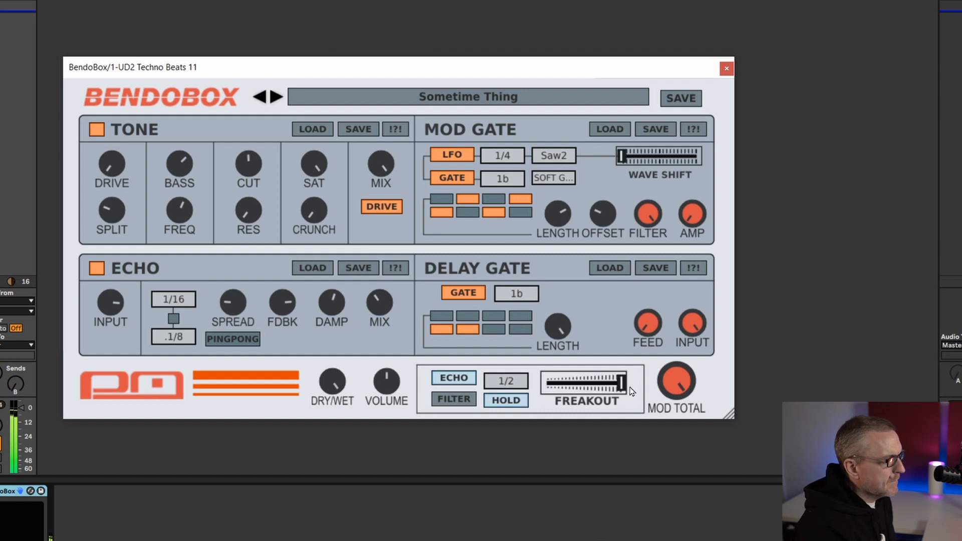
pyautogui.click(488, 400)
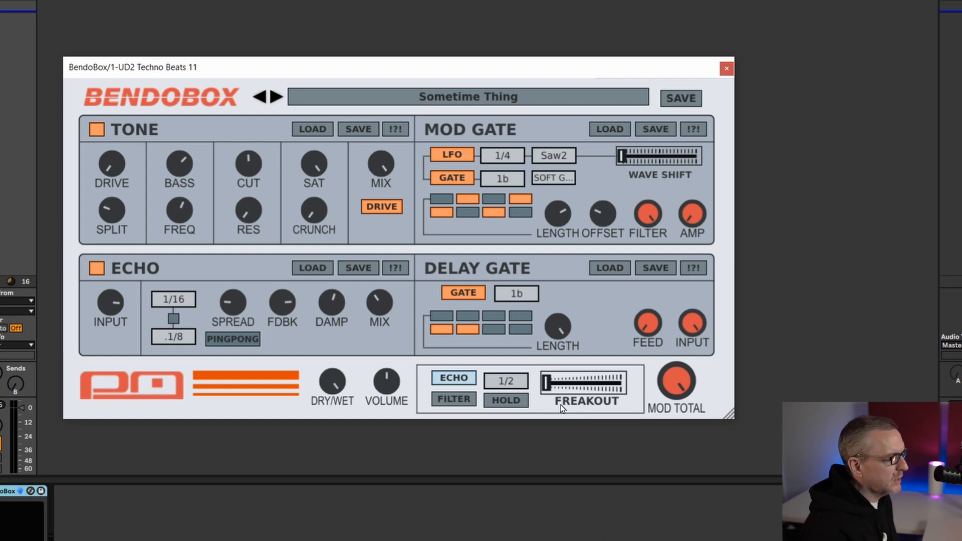
# Start playback and sweep MOD TOTAL down to 0 % and back up to its maximum
pyautogui.moveTo(661, 382)
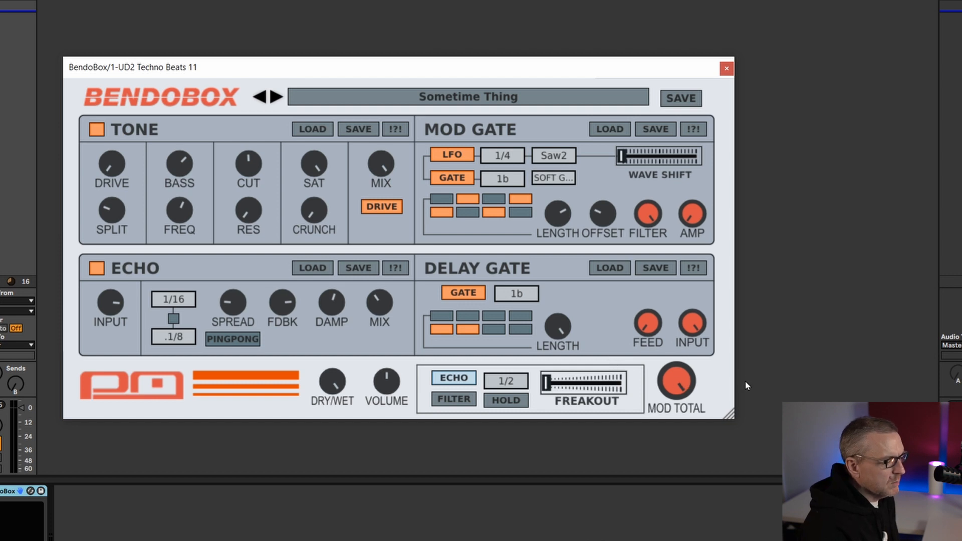
pyautogui.moveTo(647, 330)
pyautogui.moveTo(688, 390)
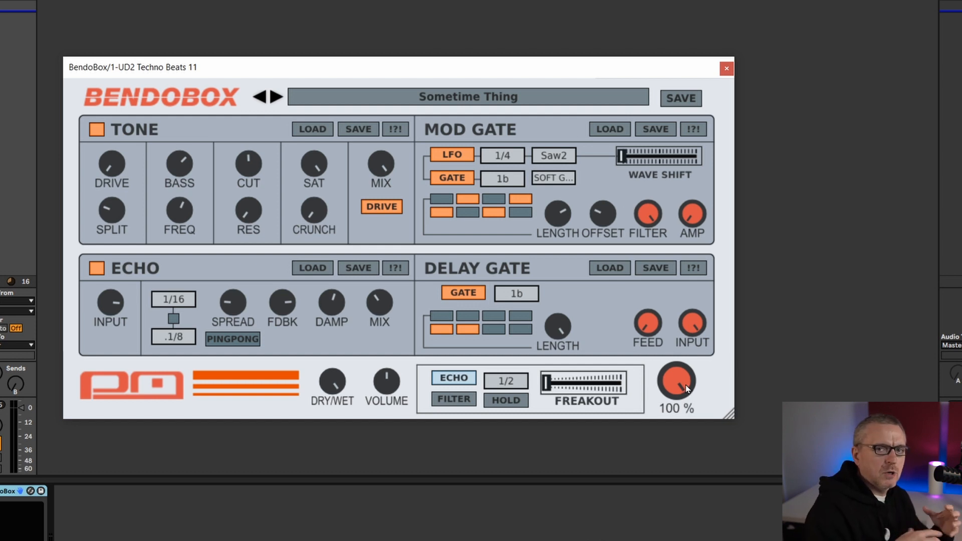
pyautogui.moveTo(681, 386); pyautogui.dragTo(681, 293)
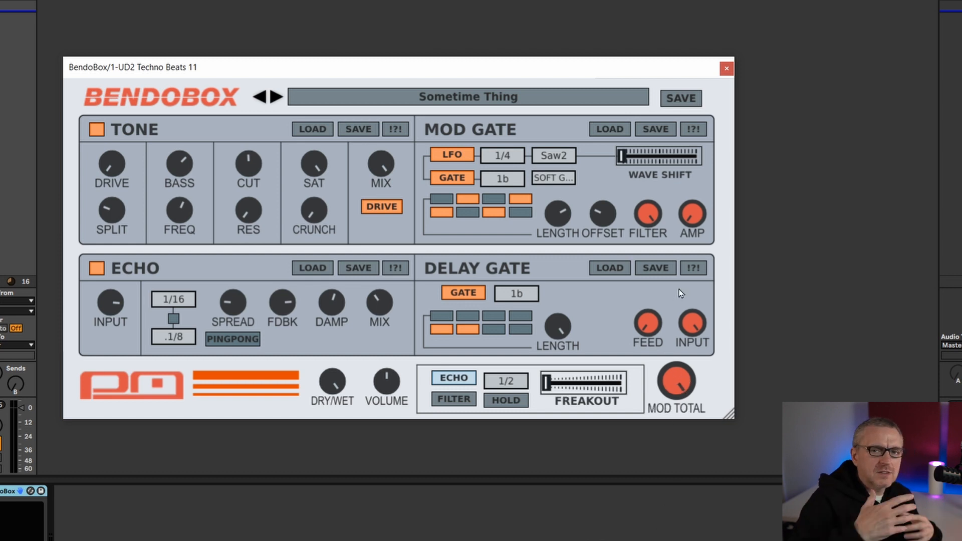
pyautogui.moveTo(681, 378); pyautogui.dragTo(646, 396)
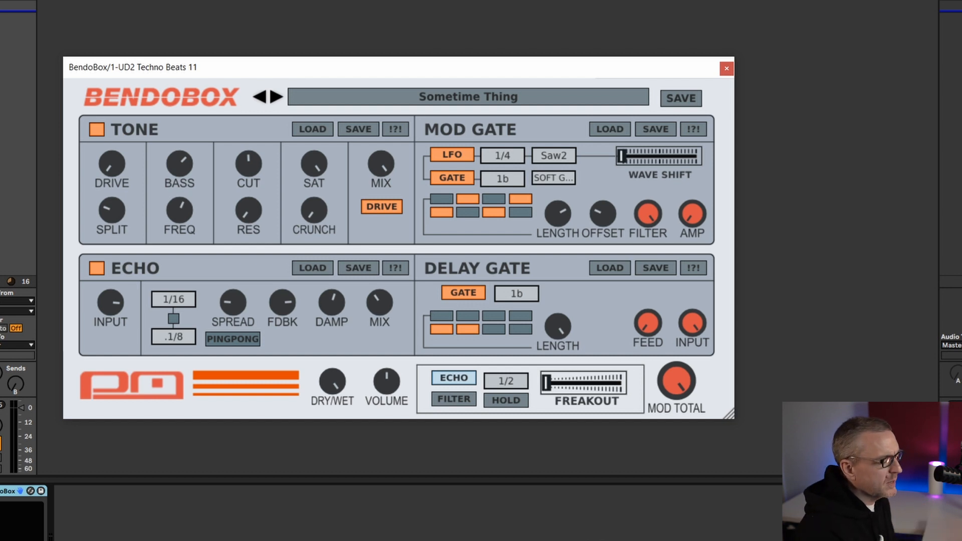
pyautogui.press('space')
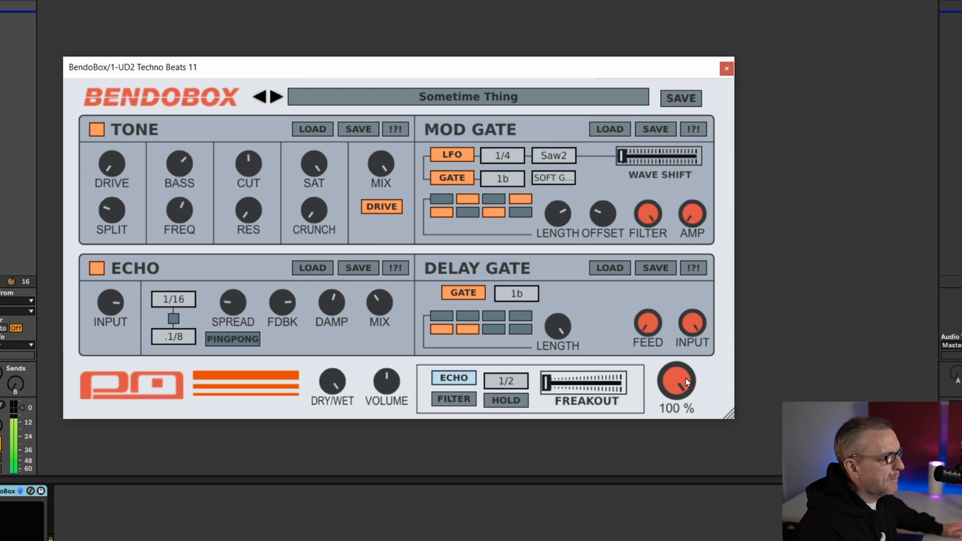
pyautogui.moveTo(681, 386); pyautogui.dragTo(639, 535)
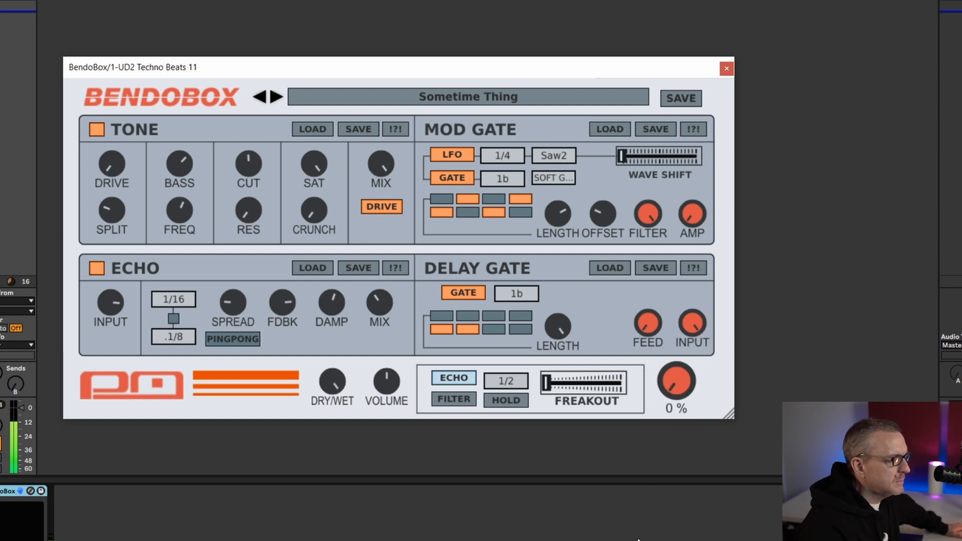
pyautogui.moveTo(638, 539); pyautogui.dragTo(640, 457)
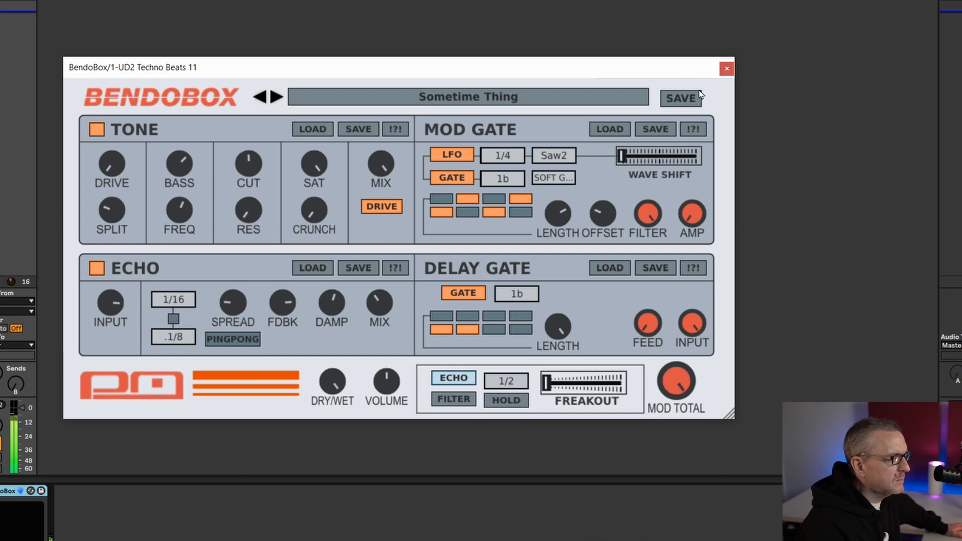
# Load the Filters + Phasers preset Stereo Crunch Phaser and sweep its MOD TOTAL to 0 % and back to maximum
pyautogui.click(354, 96)
pyautogui.moveTo(428, 167)
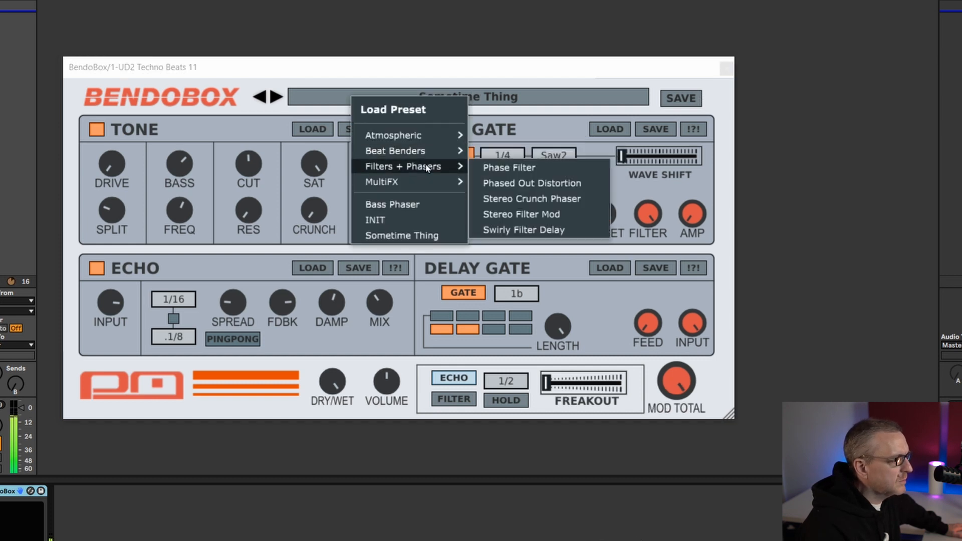
pyautogui.click(520, 198)
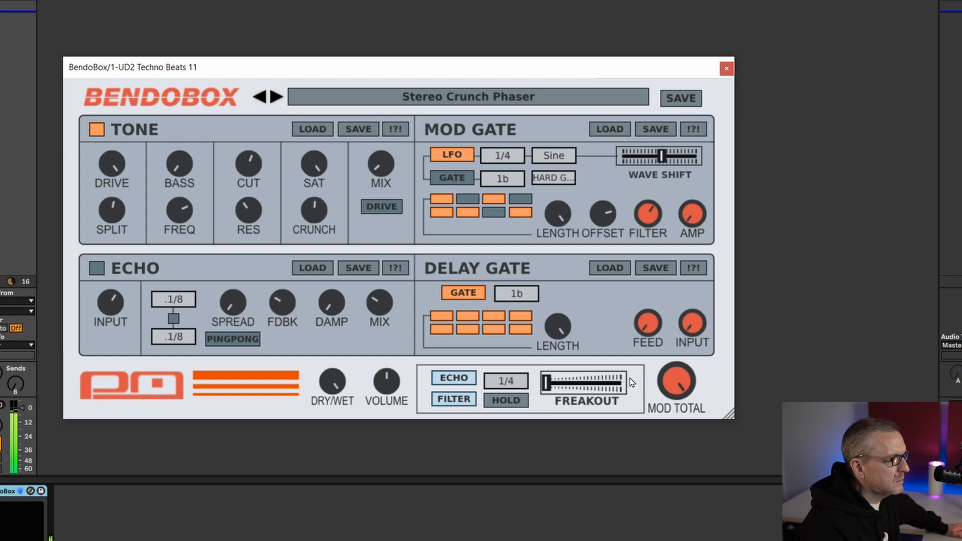
pyautogui.moveTo(676, 381); pyautogui.dragTo(662, 532)
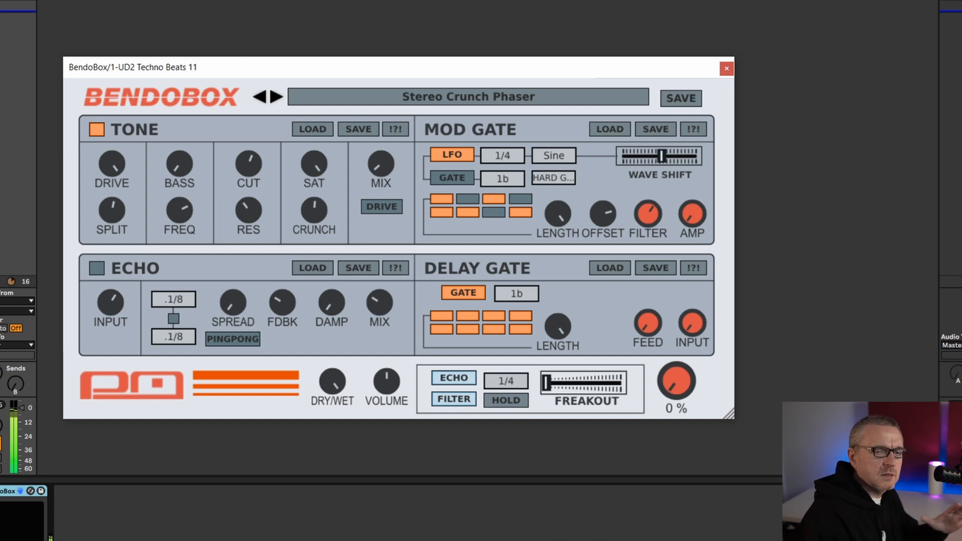
pyautogui.moveTo(661, 536); pyautogui.dragTo(671, 316)
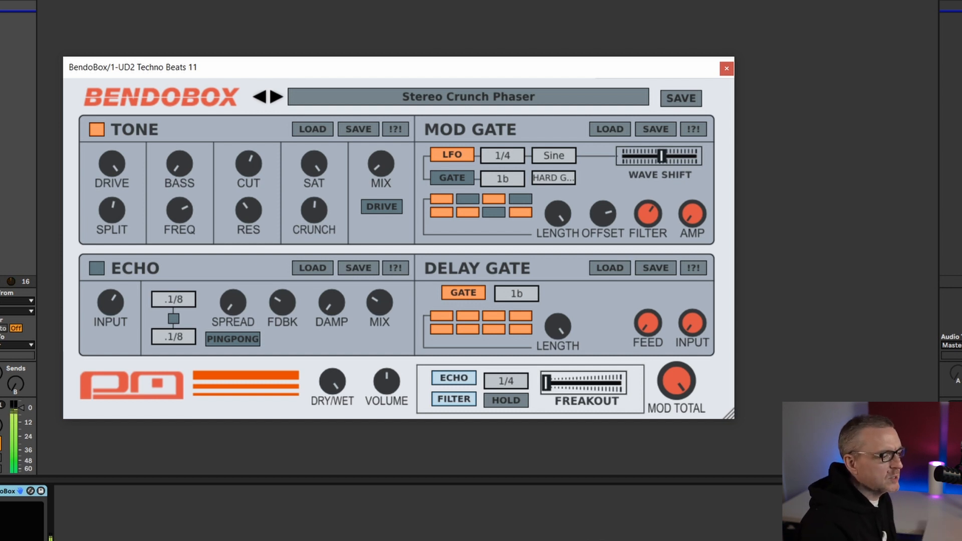
pyautogui.moveTo(678, 370)
pyautogui.mouseDown()
pyautogui.moveTo(666, 395)
pyautogui.moveTo(668, 380)
pyautogui.mouseUp()
# Load the Atmospheric preset Ambient Distortion 1 and sweep its MOD TOTAL to 0 % and back to maximum
pyautogui.click(381, 96)
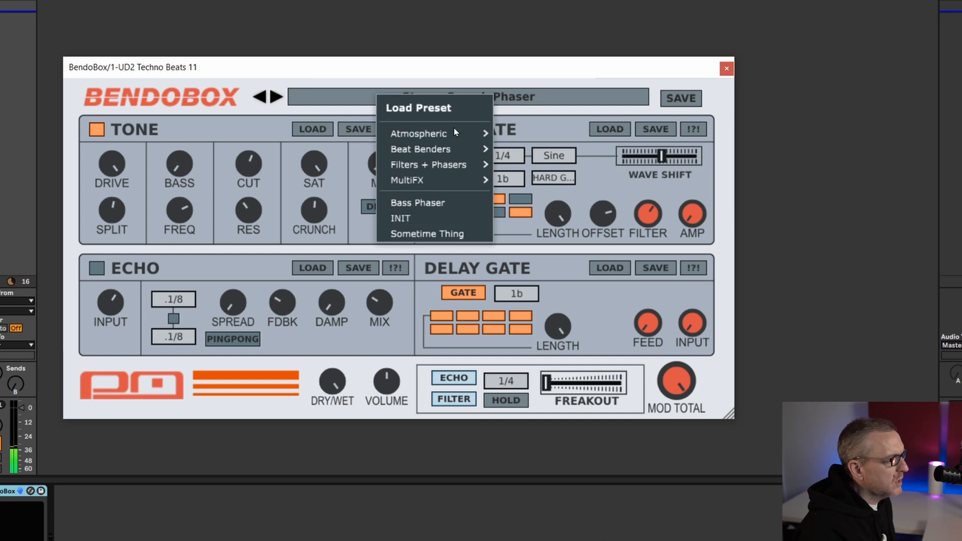
pyautogui.moveTo(454, 131)
pyautogui.click(551, 133)
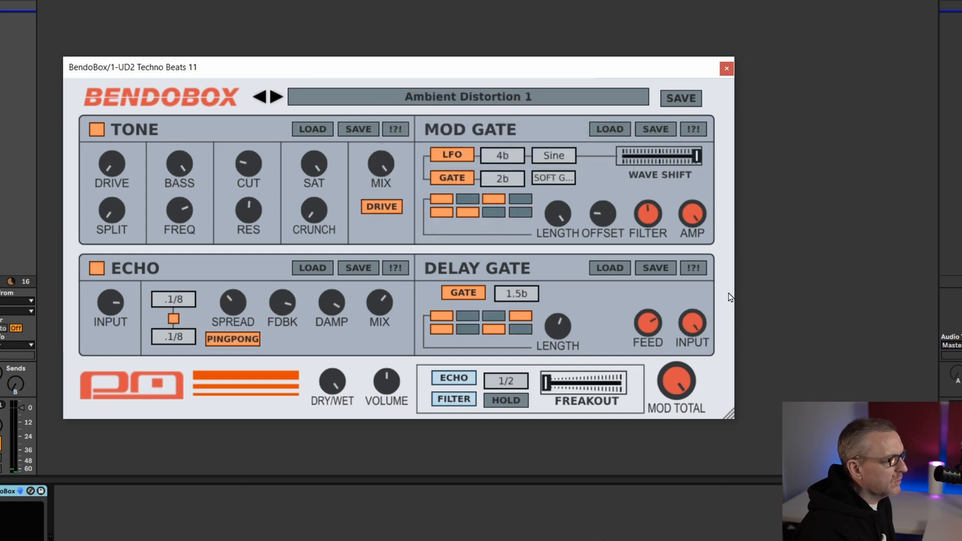
pyautogui.moveTo(676, 407)
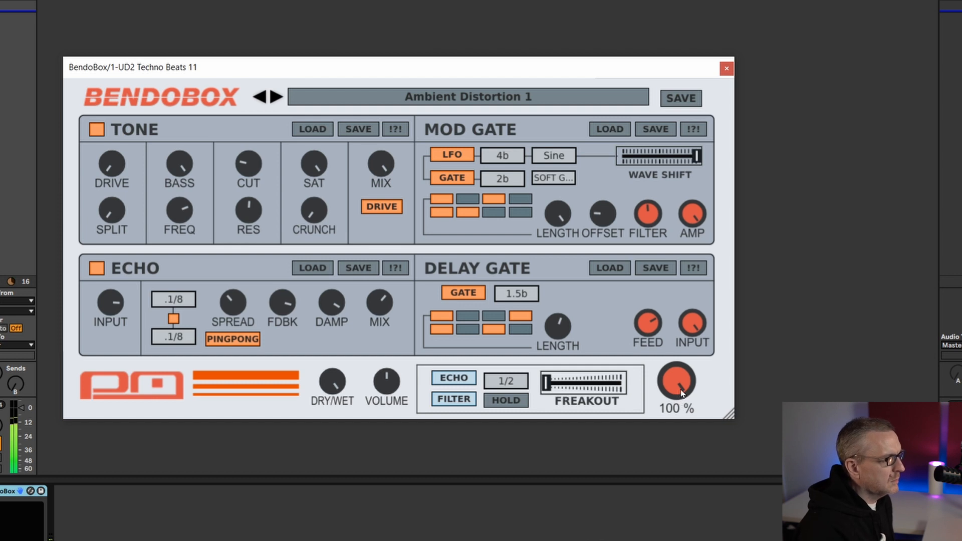
pyautogui.moveTo(682, 394); pyautogui.dragTo(665, 538)
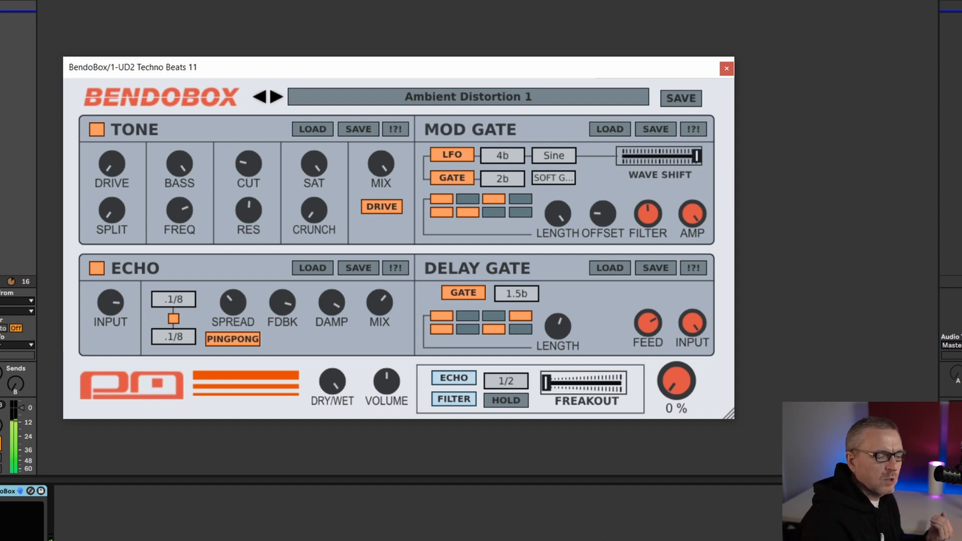
pyautogui.moveTo(666, 539); pyautogui.dragTo(672, 394)
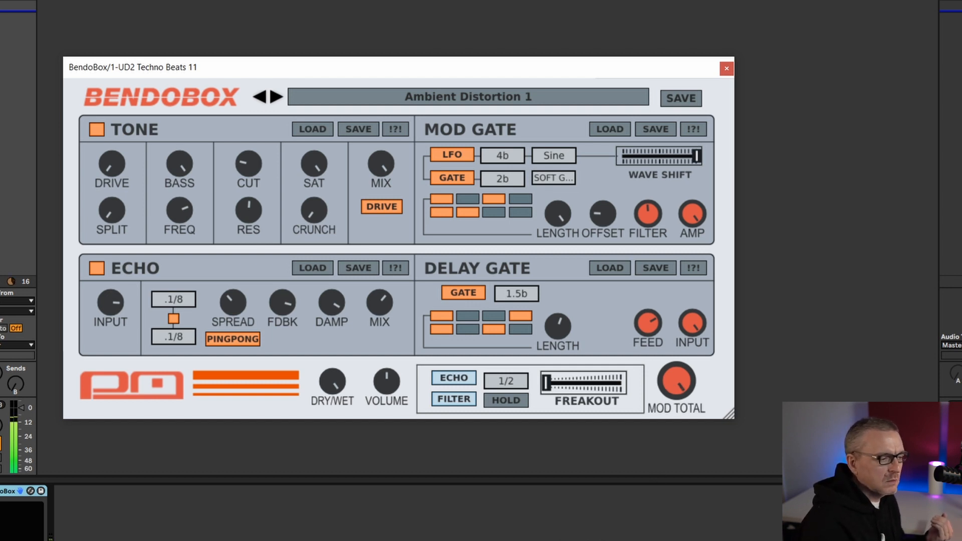